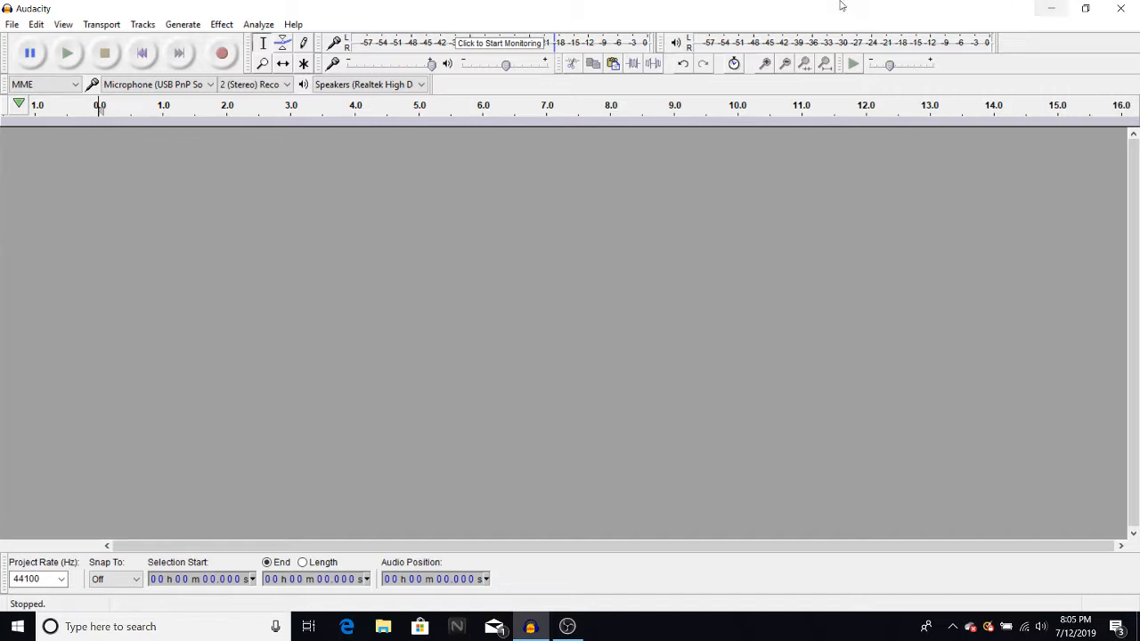
# Set the recording device to the Realtek Microphone Array and record a stereo voice track about 14 seconds long.
pyautogui.click(190, 86)
pyautogui.click(176, 123)
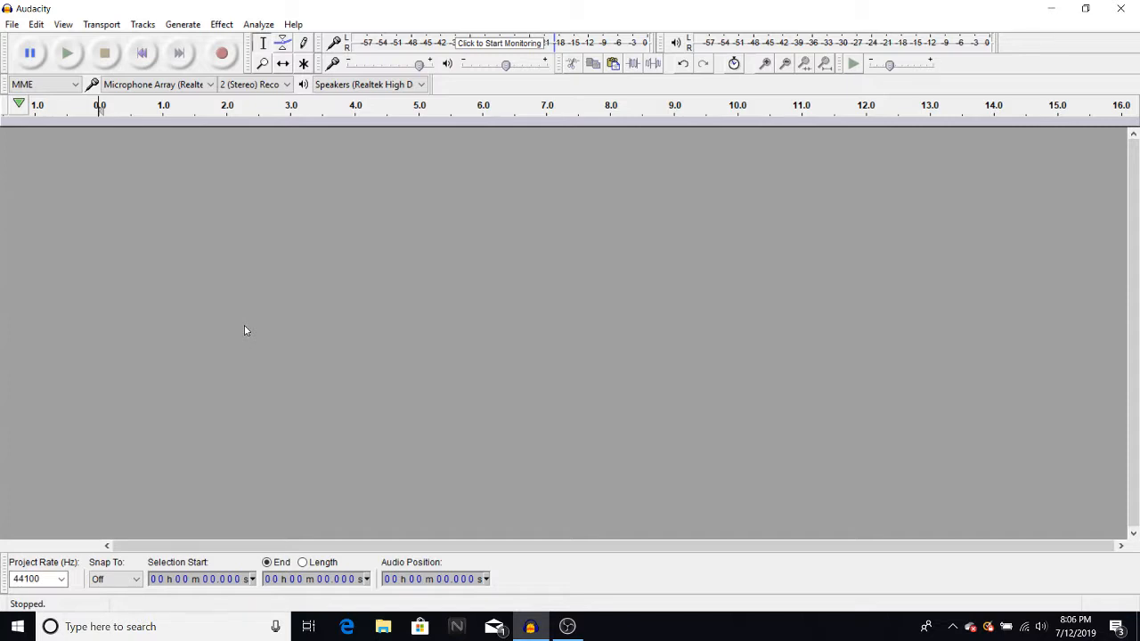
pyautogui.click(222, 54)
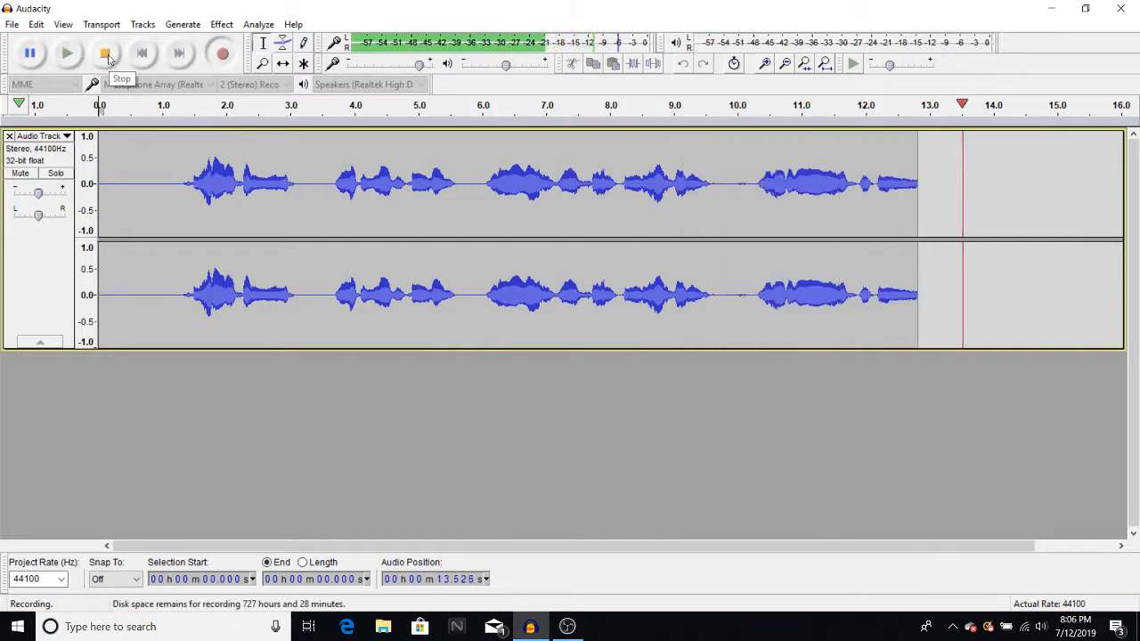
pyautogui.click(106, 54)
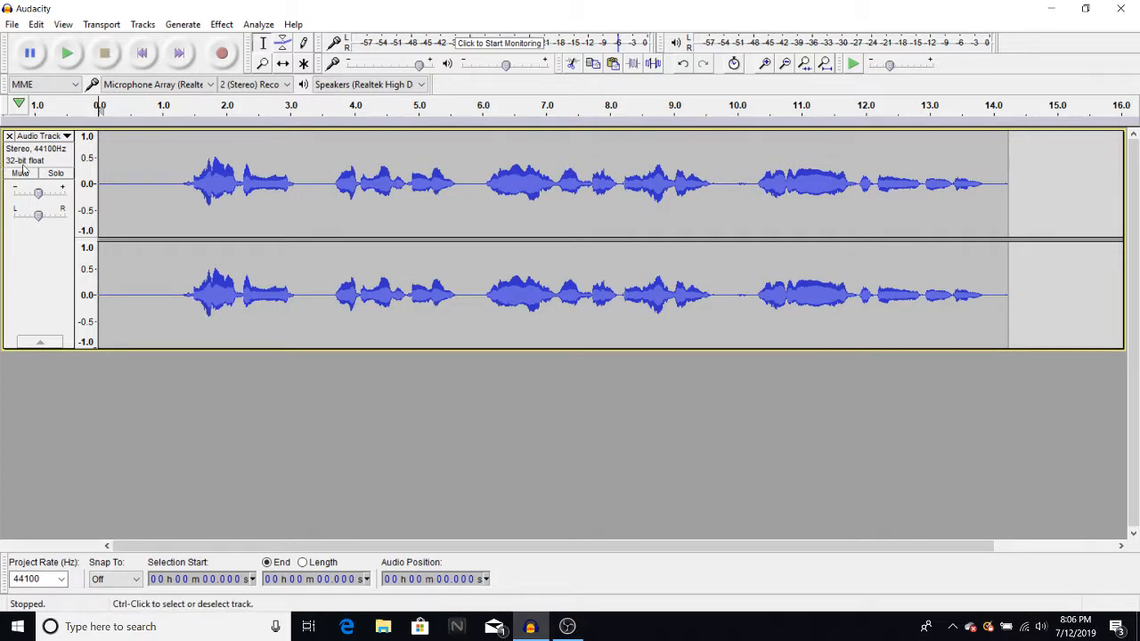
# Play the recording from the start and check the audio levels in the OBS mixer before returning to Audacity.
pyautogui.click(96, 119)
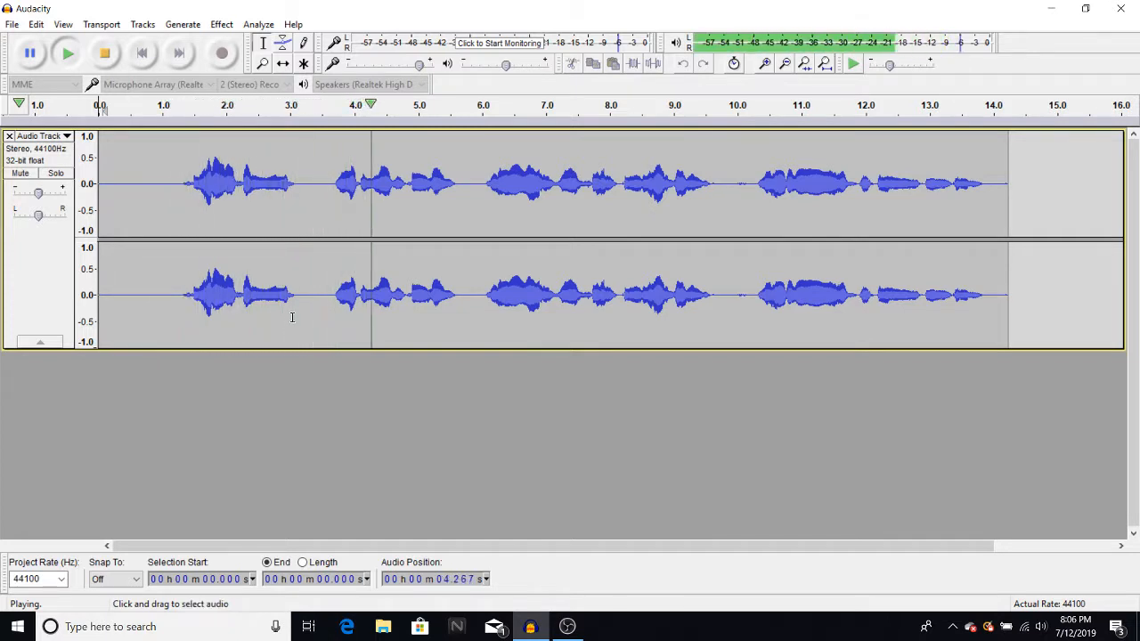
pyautogui.click(577, 633)
pyautogui.click(579, 633)
pyautogui.click(580, 631)
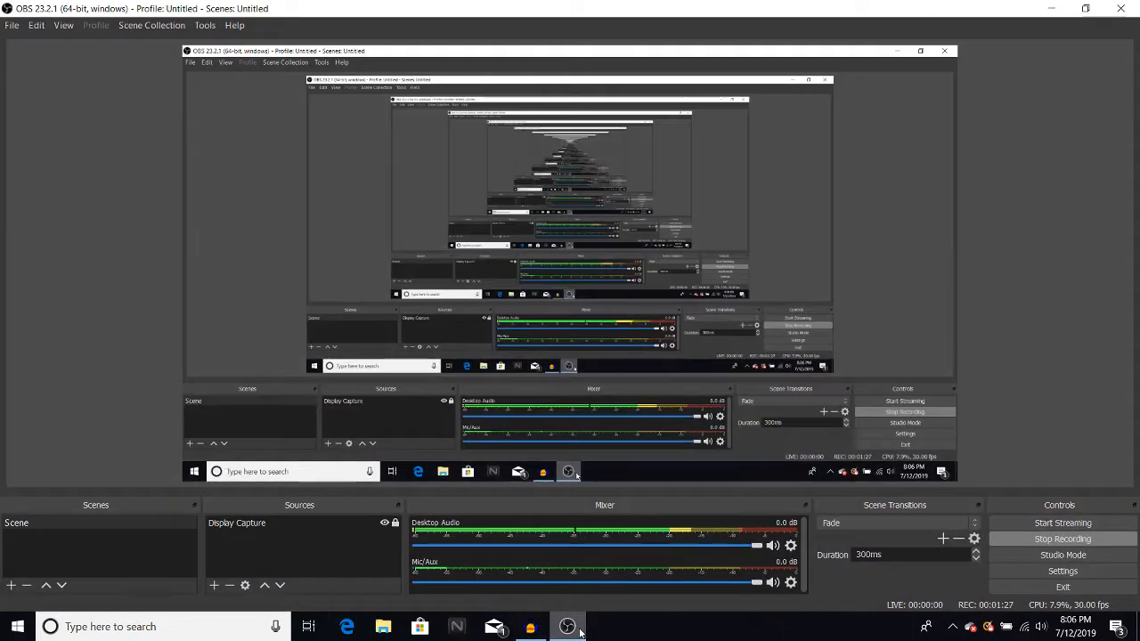
pyautogui.click(584, 627)
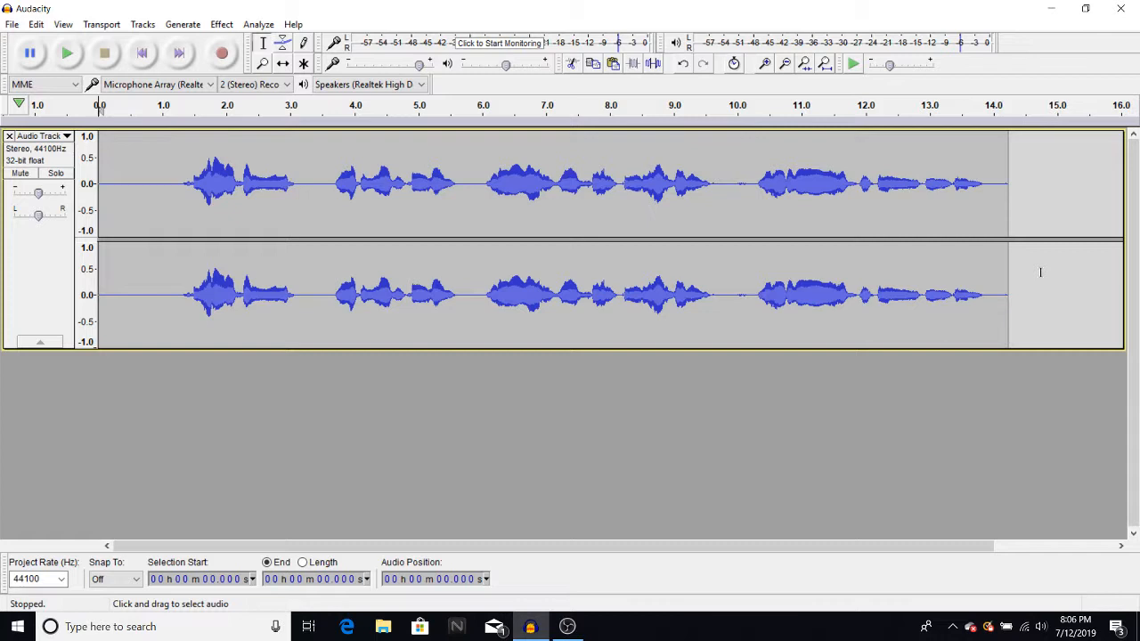
# Select the entire voice track and open the Change Pitch effect for it.
pyautogui.moveTo(1094, 310); pyautogui.dragTo(96, 294)
pyautogui.click(221, 24)
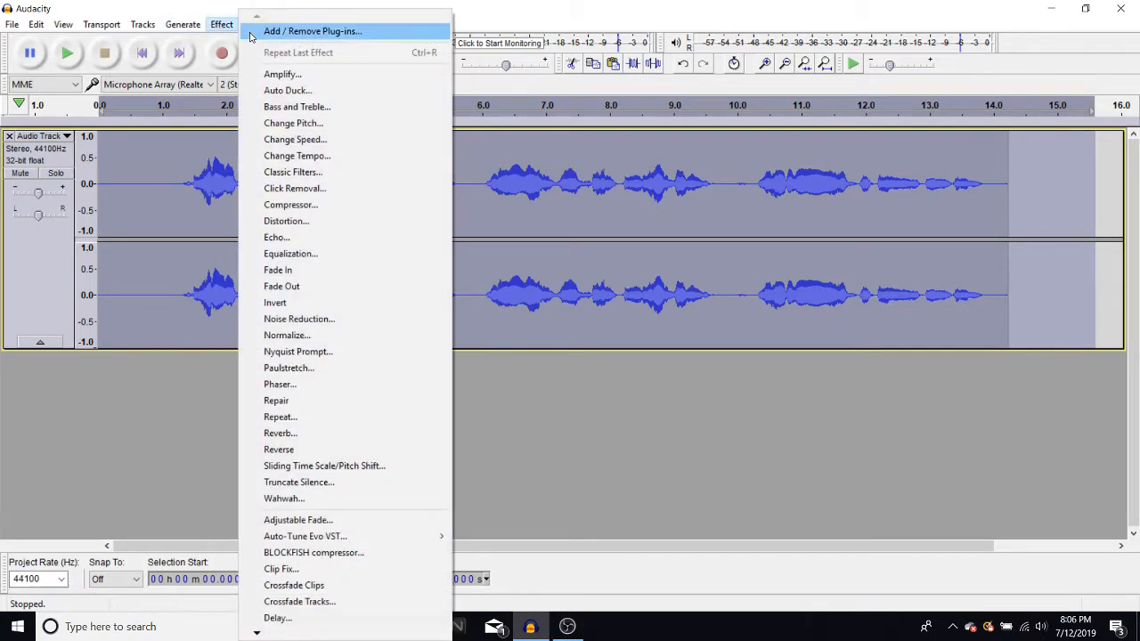
pyautogui.click(303, 124)
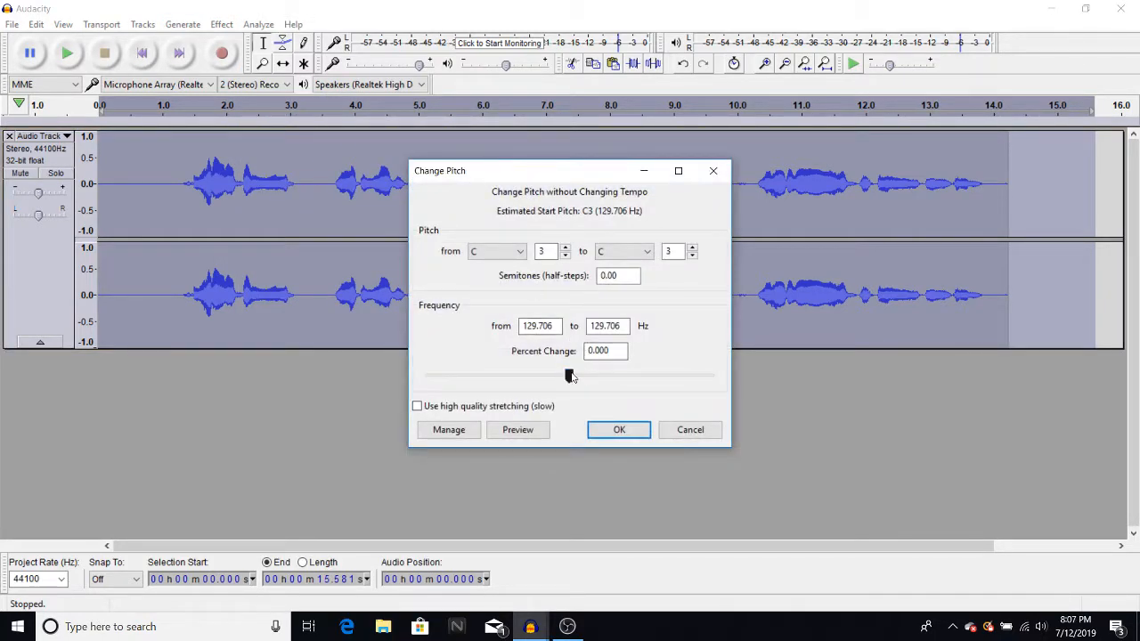
# Preview the voice with a strongly raised pitch, trying two settings and ending at a 102.073 percent change.
pyautogui.moveTo(571, 376); pyautogui.dragTo(646, 376)
pyautogui.click(521, 430)
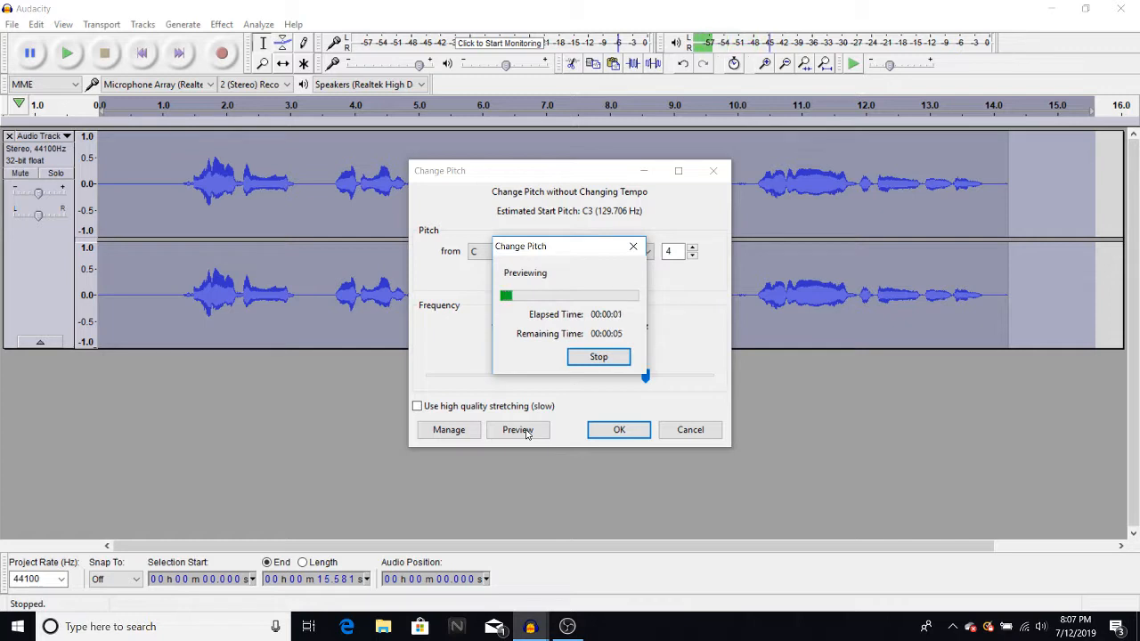
pyautogui.click(605, 362)
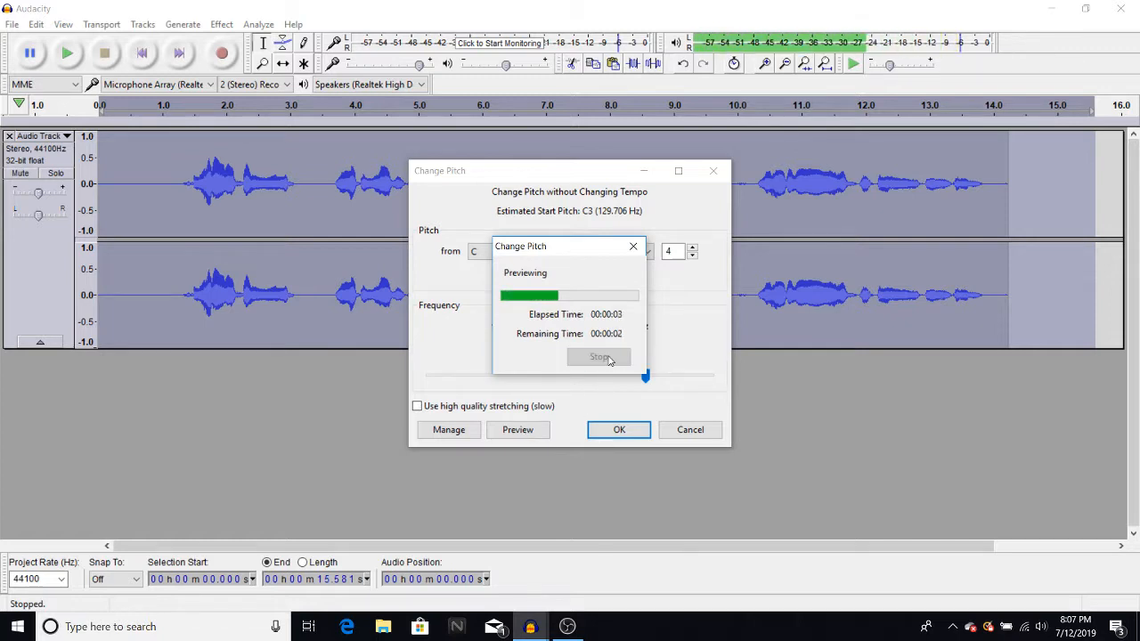
pyautogui.click(594, 377)
pyautogui.click(529, 432)
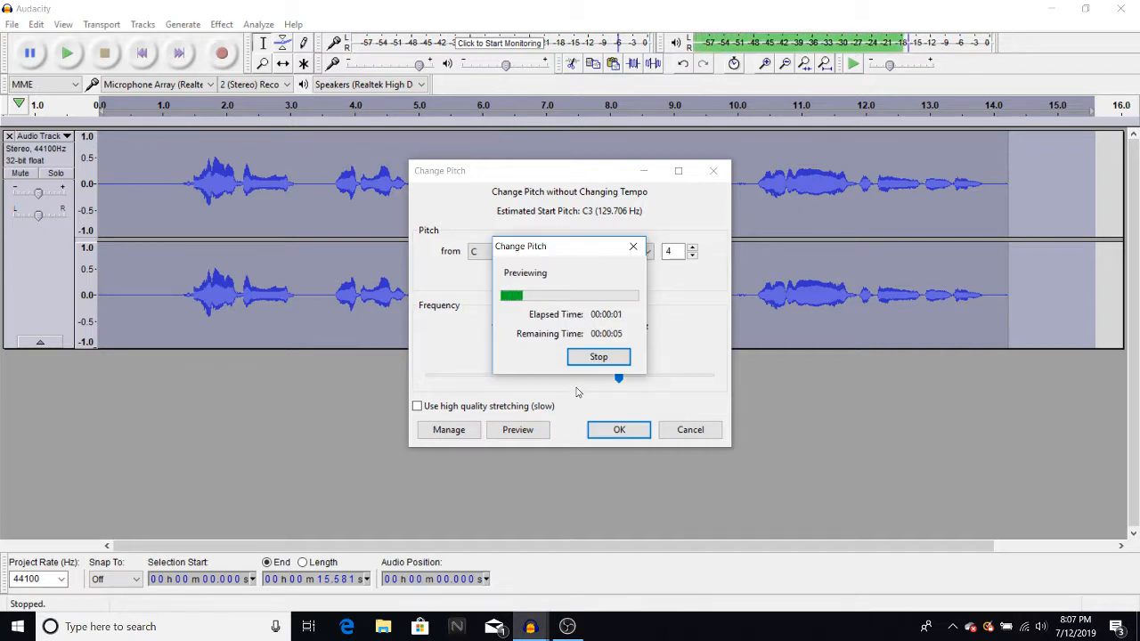
pyautogui.click(598, 356)
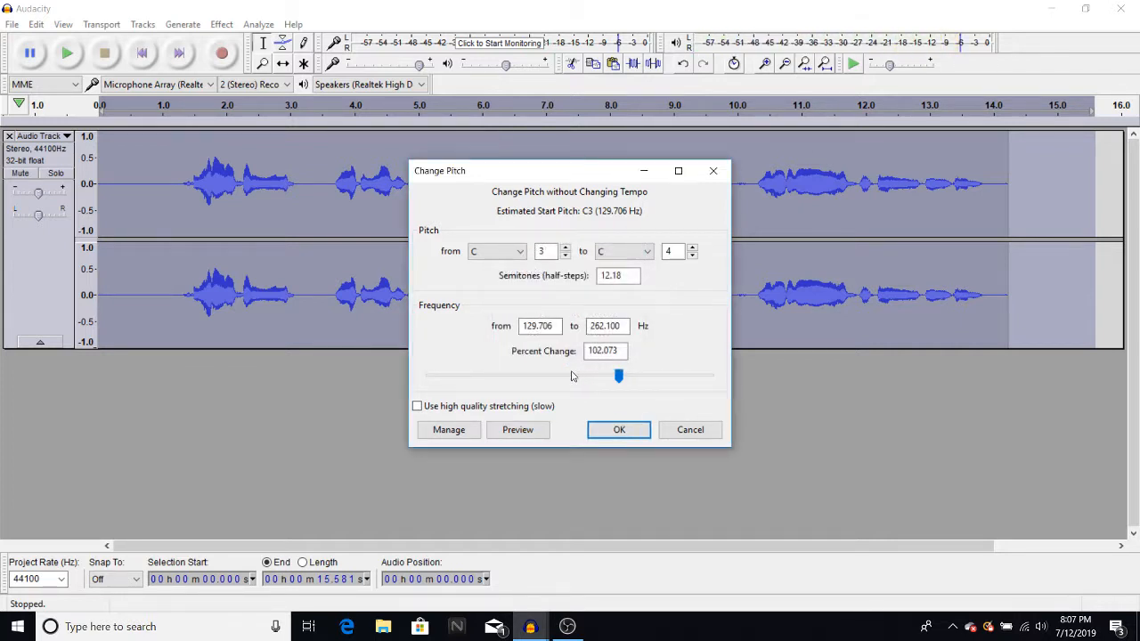
# Lower the pitch to a -3.000 percent change, look through the note choices and preview the result.
pyautogui.click(572, 376)
pyautogui.doubleClick(557, 384)
pyautogui.click(562, 376)
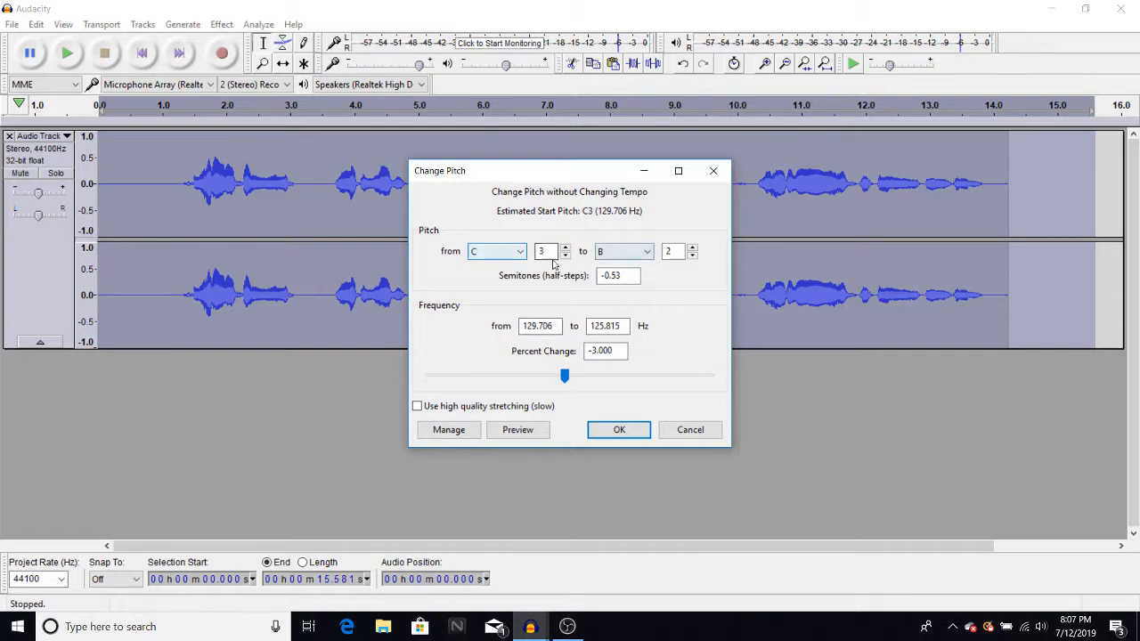
pyautogui.click(521, 253)
pyautogui.click(521, 253)
pyautogui.click(645, 252)
pyautogui.click(645, 253)
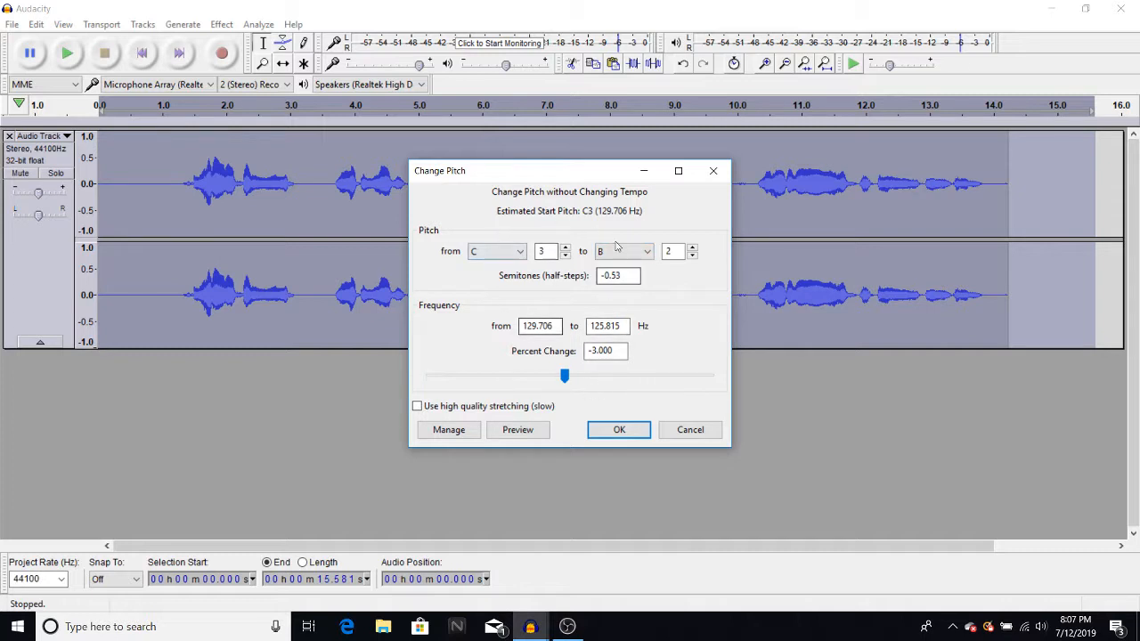
pyautogui.click(528, 430)
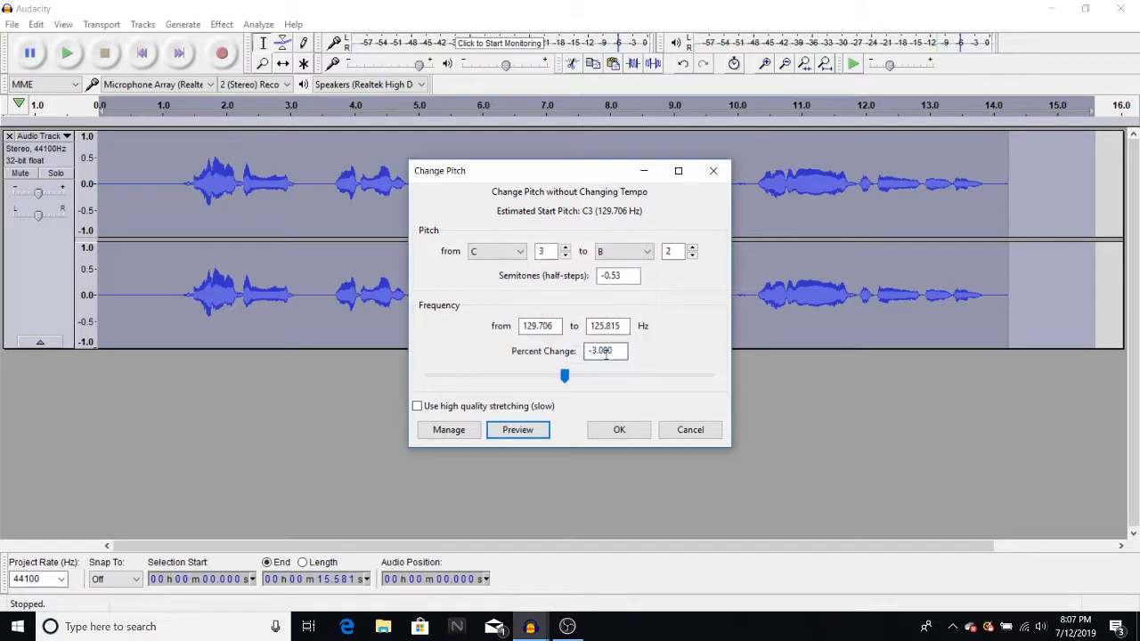
# Set the pitch change from D to F in octave 3 and preview it.
pyautogui.click(522, 251)
pyautogui.click(494, 289)
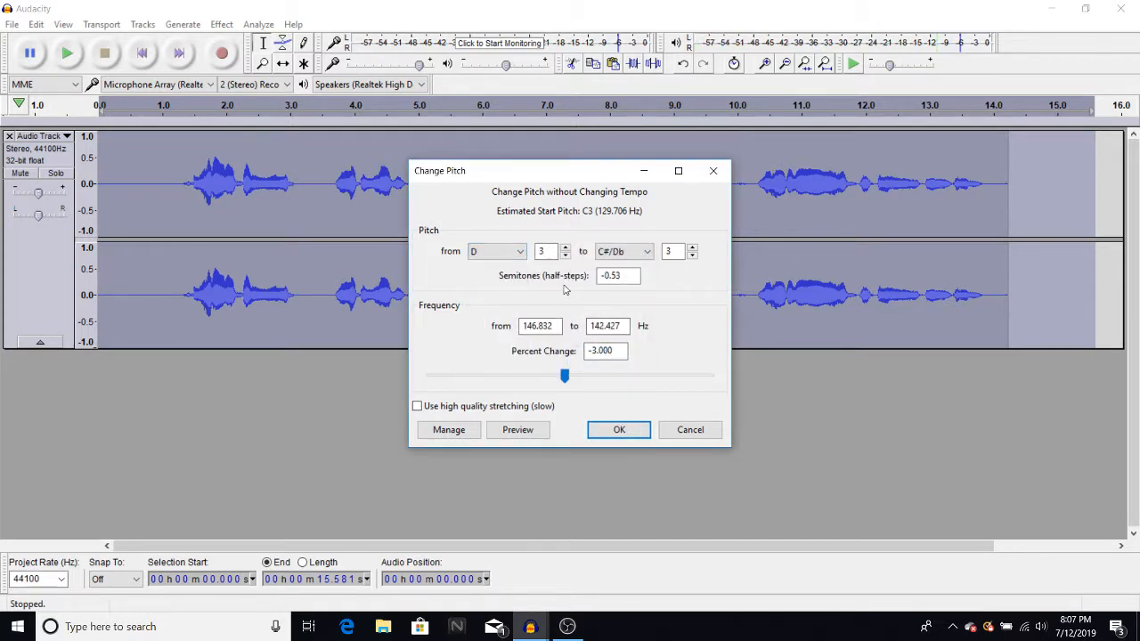
pyautogui.click(630, 253)
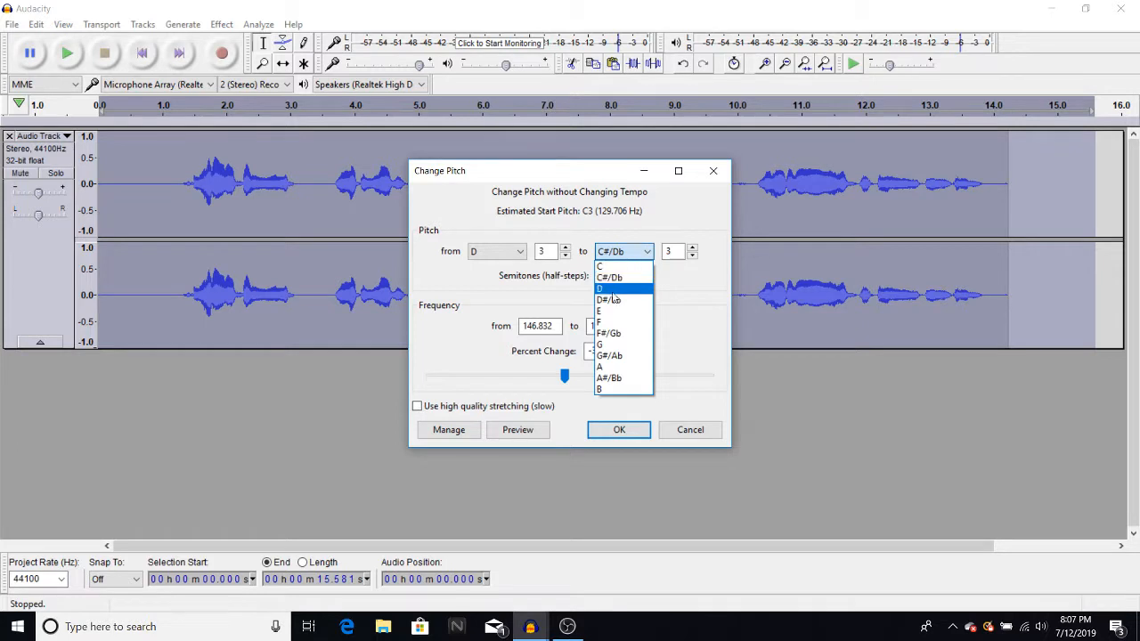
pyautogui.click(612, 323)
pyautogui.click(518, 431)
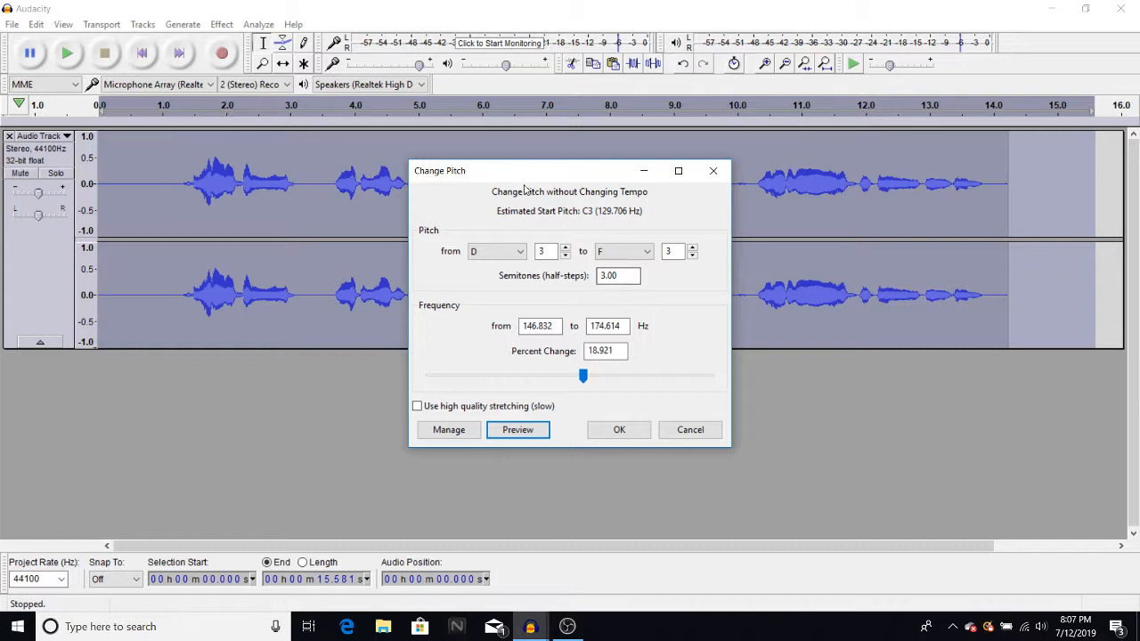
# Preview a higher pitch, reduce the change to 20.001 percent, preview again and apply it to the track.
pyautogui.click(593, 379)
pyautogui.click(517, 429)
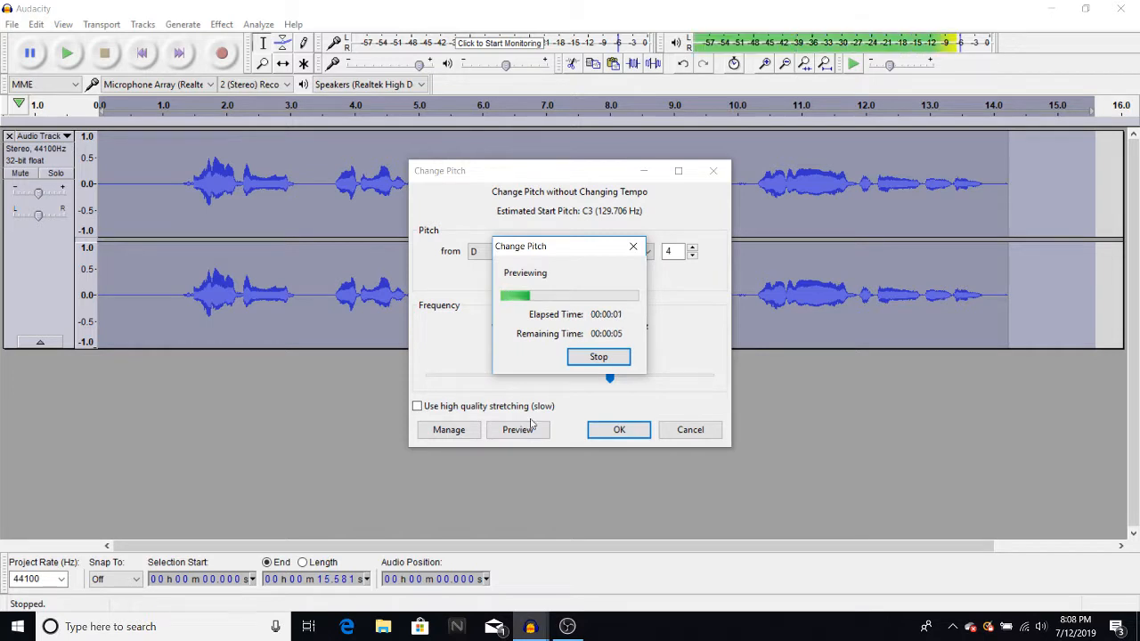
pyautogui.click(599, 357)
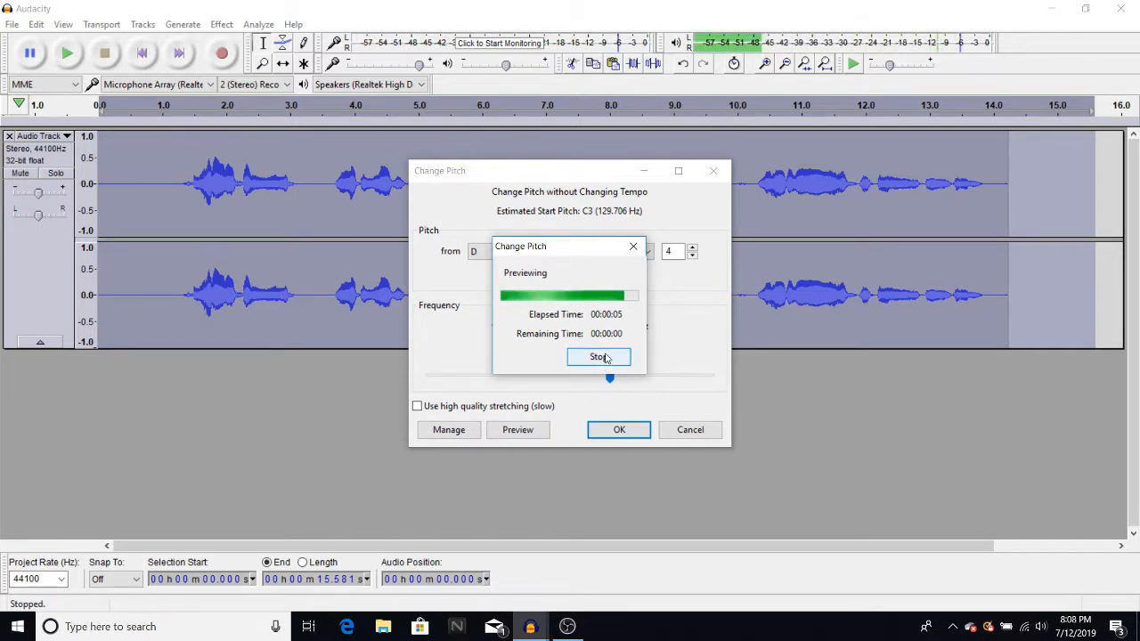
pyautogui.click(581, 377)
pyautogui.click(536, 430)
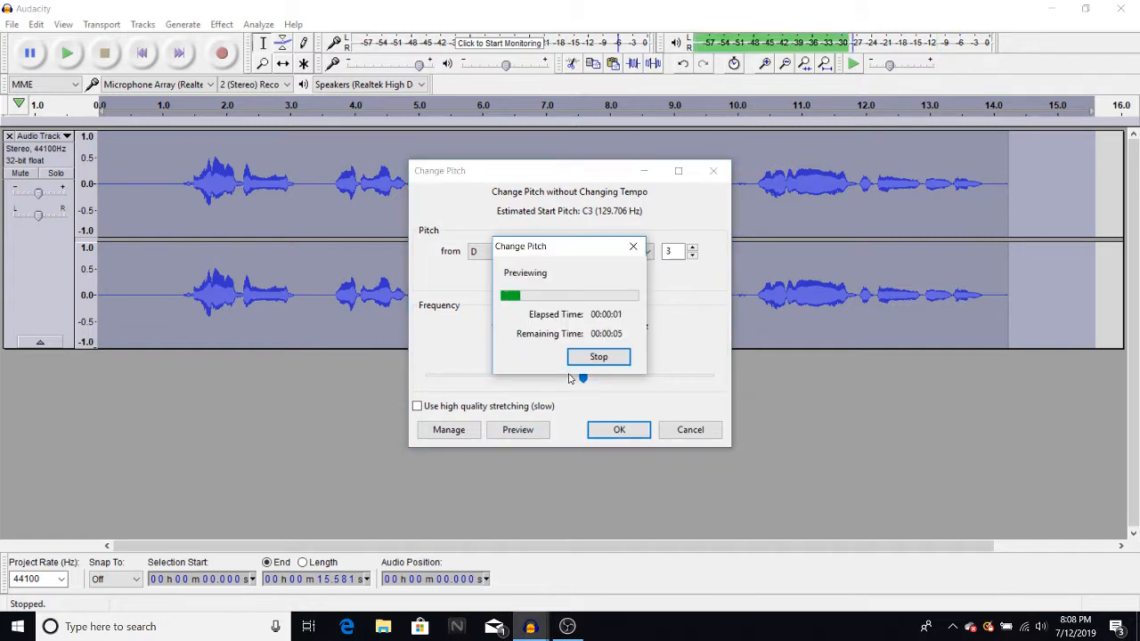
pyautogui.click(593, 357)
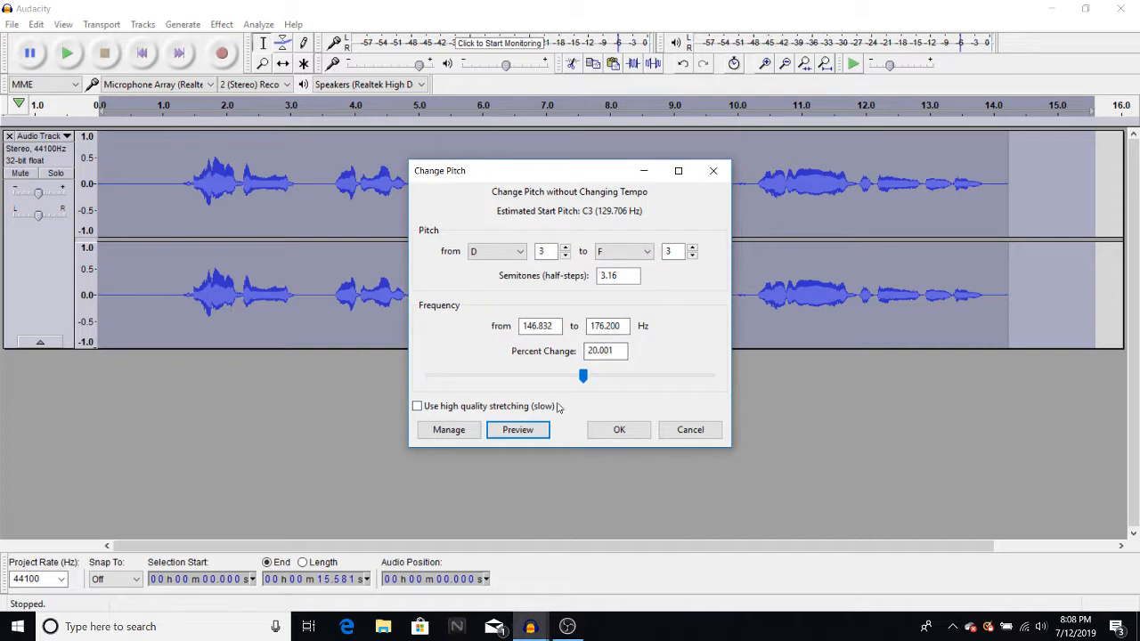
pyautogui.click(638, 434)
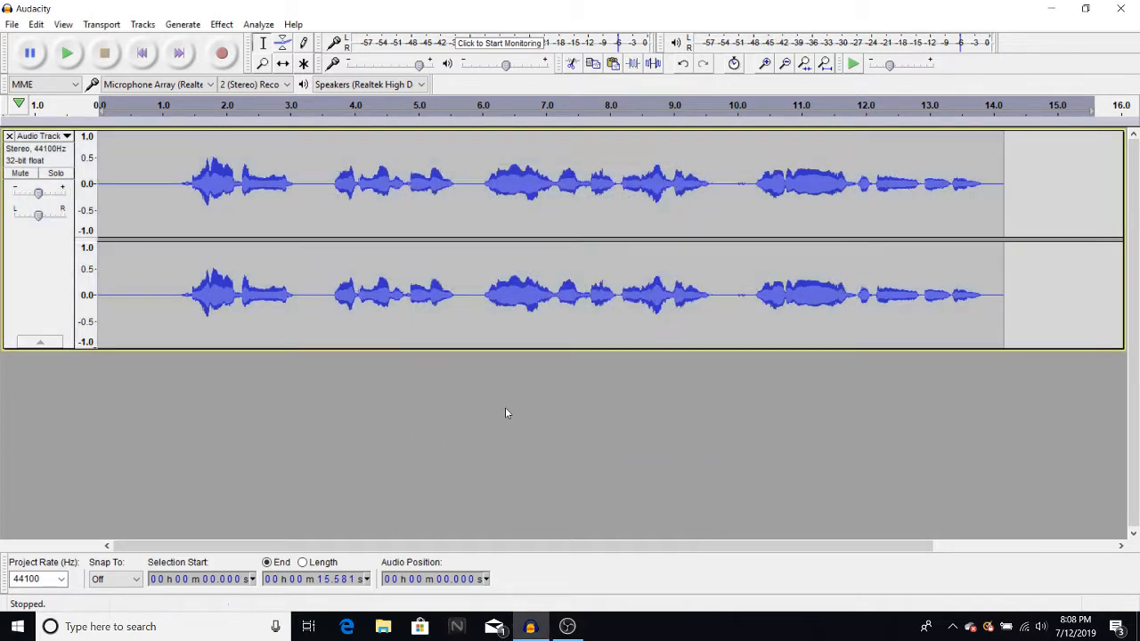
# Select the entire track again and capture its noise profile with Noise Reduction.
pyautogui.moveTo(1032, 277); pyautogui.dragTo(97, 415)
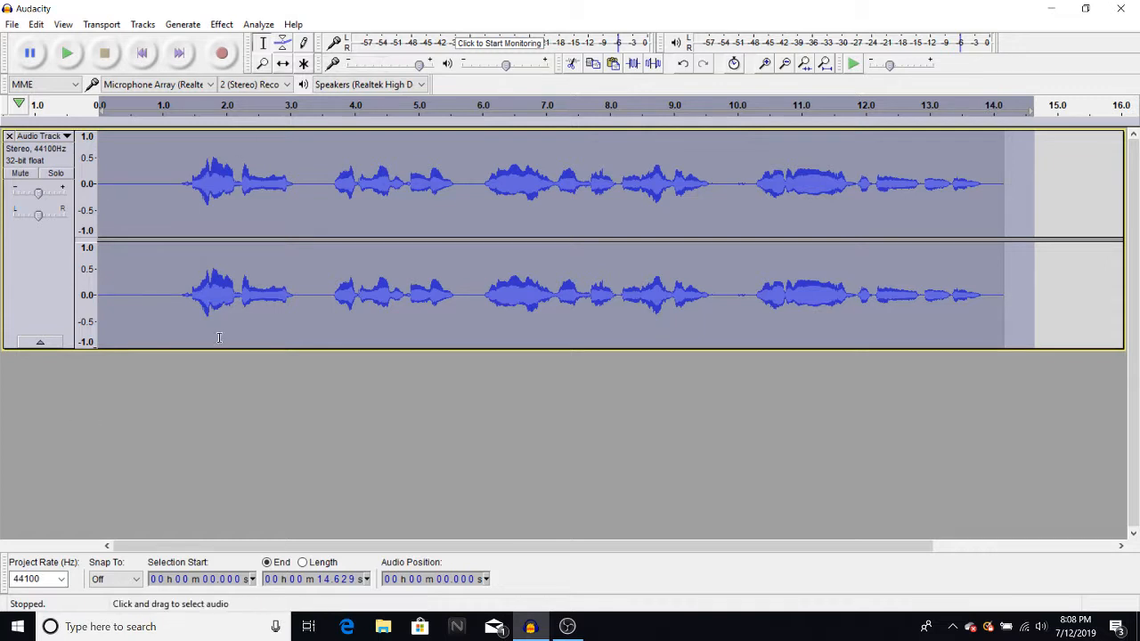
pyautogui.click(213, 436)
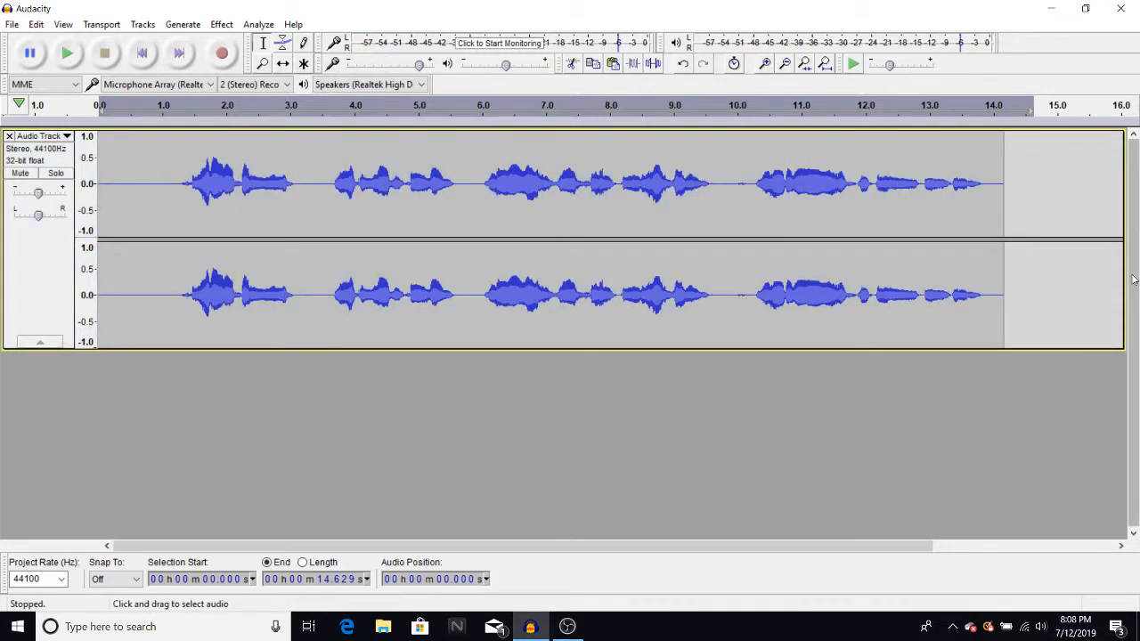
pyautogui.moveTo(1064, 312); pyautogui.dragTo(98, 312)
pyautogui.click(220, 25)
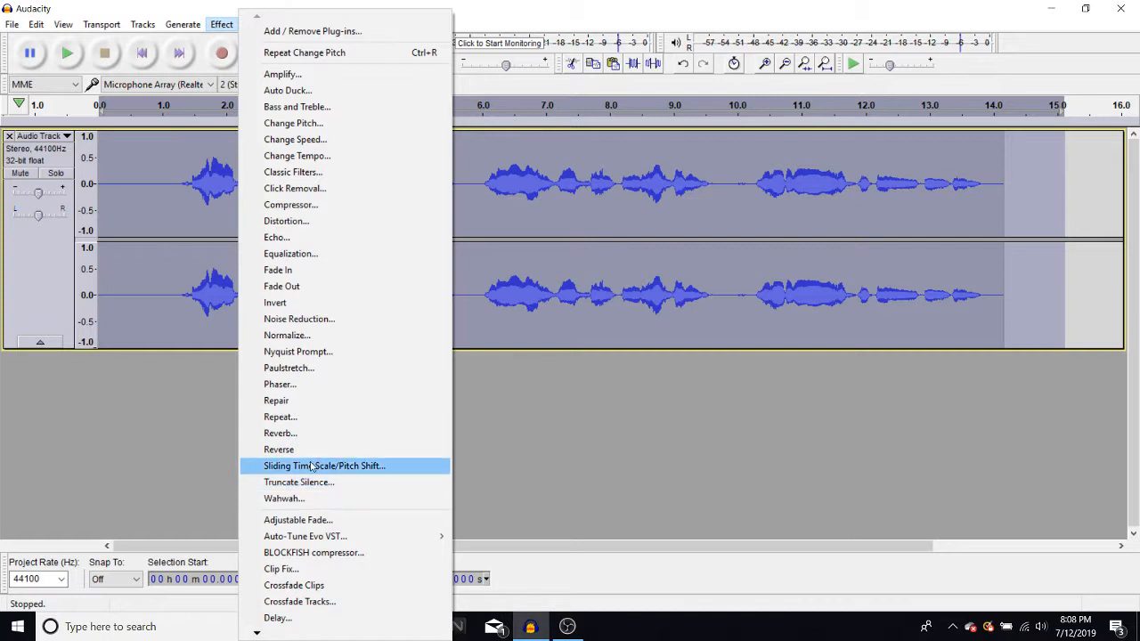
pyautogui.click(329, 322)
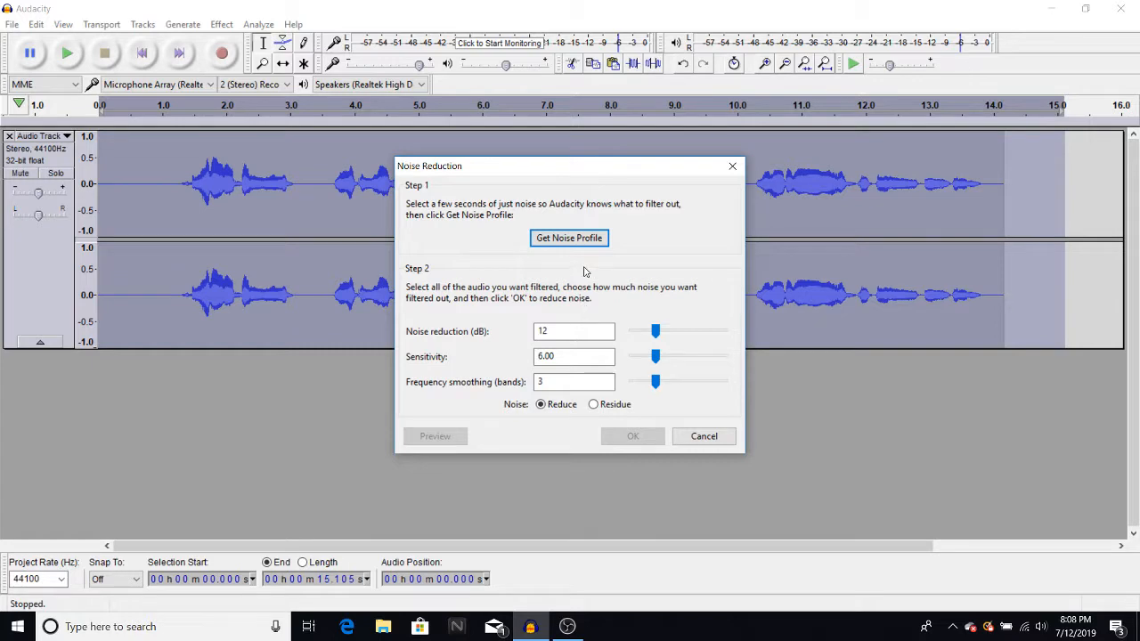
pyautogui.click(552, 241)
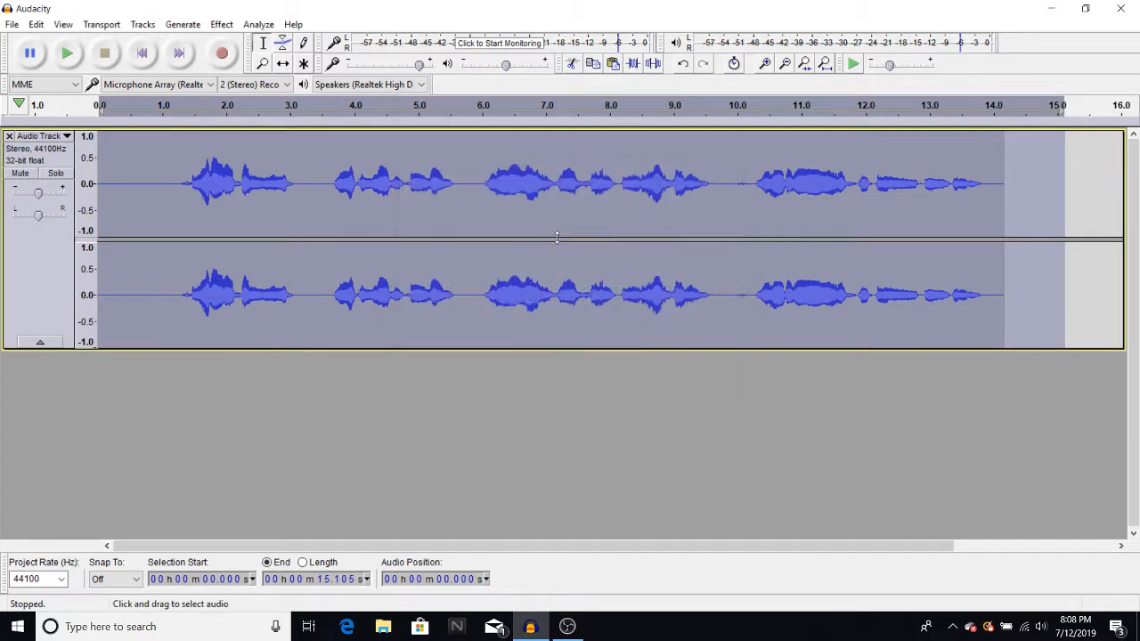
# Apply Noise Reduction to the track with 12 dB reduction, sensitivity 6.00 and 3 frequency smoothing bands.
pyautogui.click(222, 24)
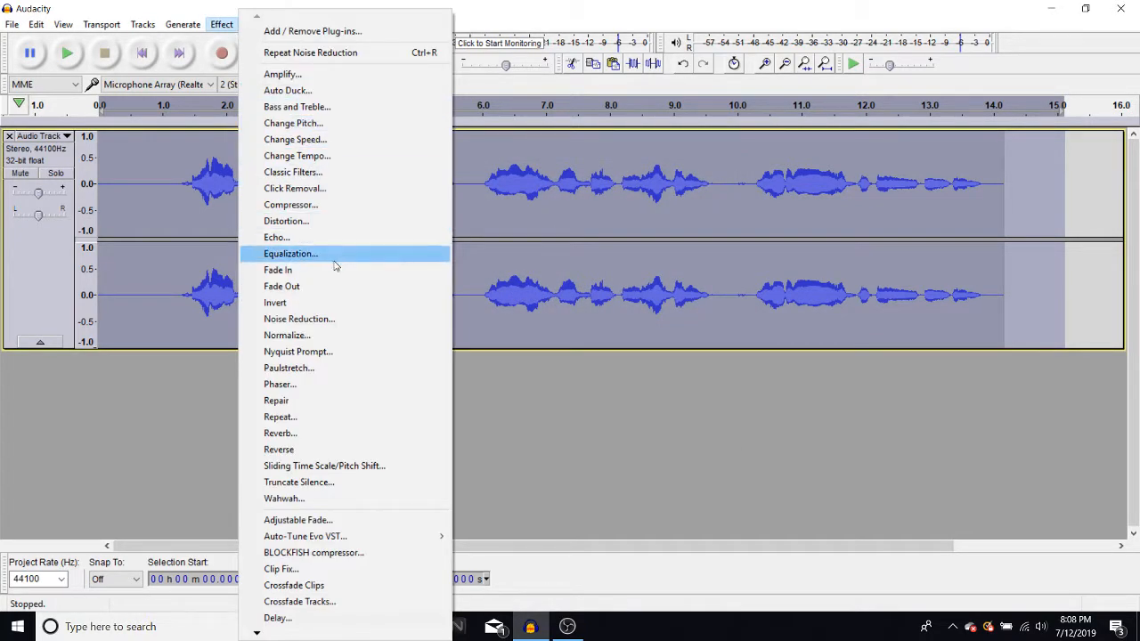
pyautogui.click(333, 319)
pyautogui.click(633, 436)
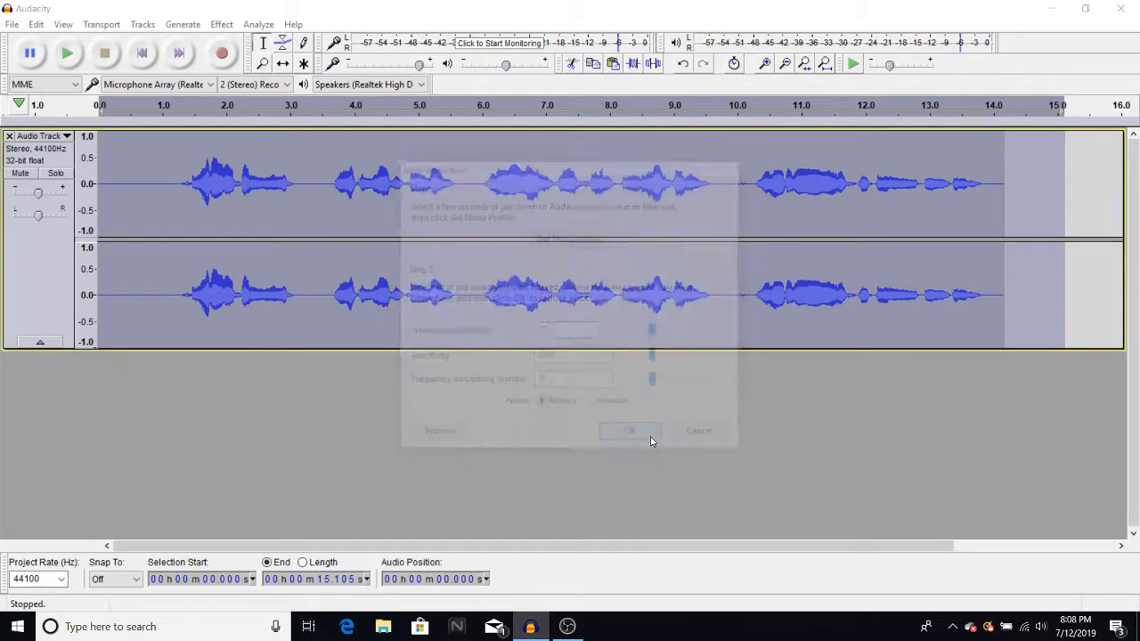
pyautogui.click(647, 427)
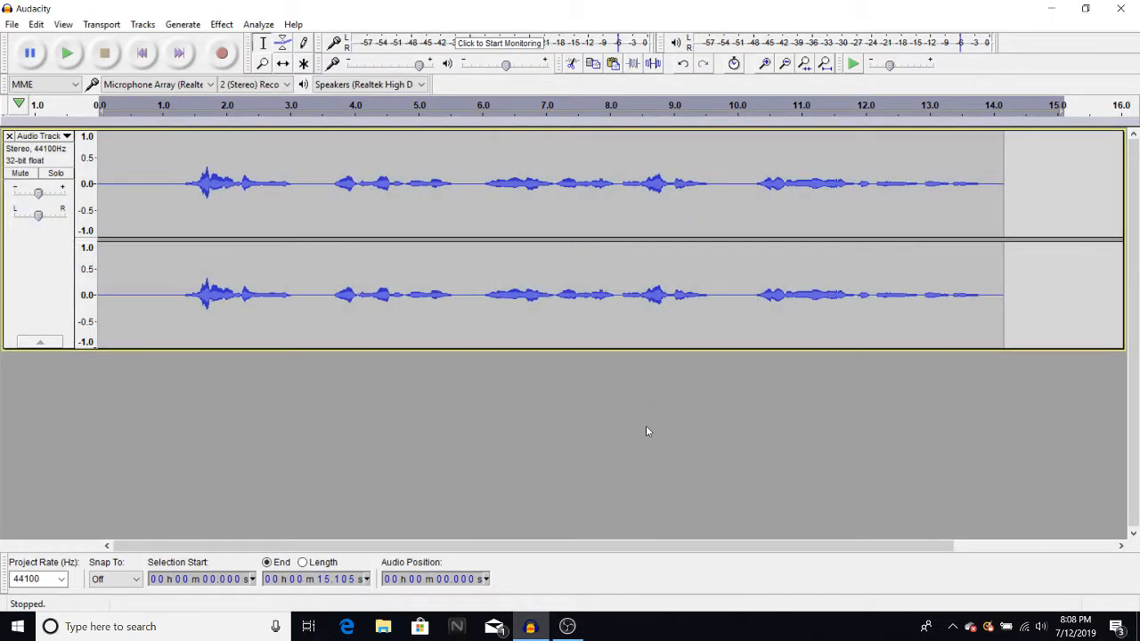
# Select the entire track and apply Equalization with the Treble Boost curve and a filter length of 4001.
pyautogui.moveTo(1044, 280); pyautogui.dragTo(89, 280)
pyautogui.click(219, 25)
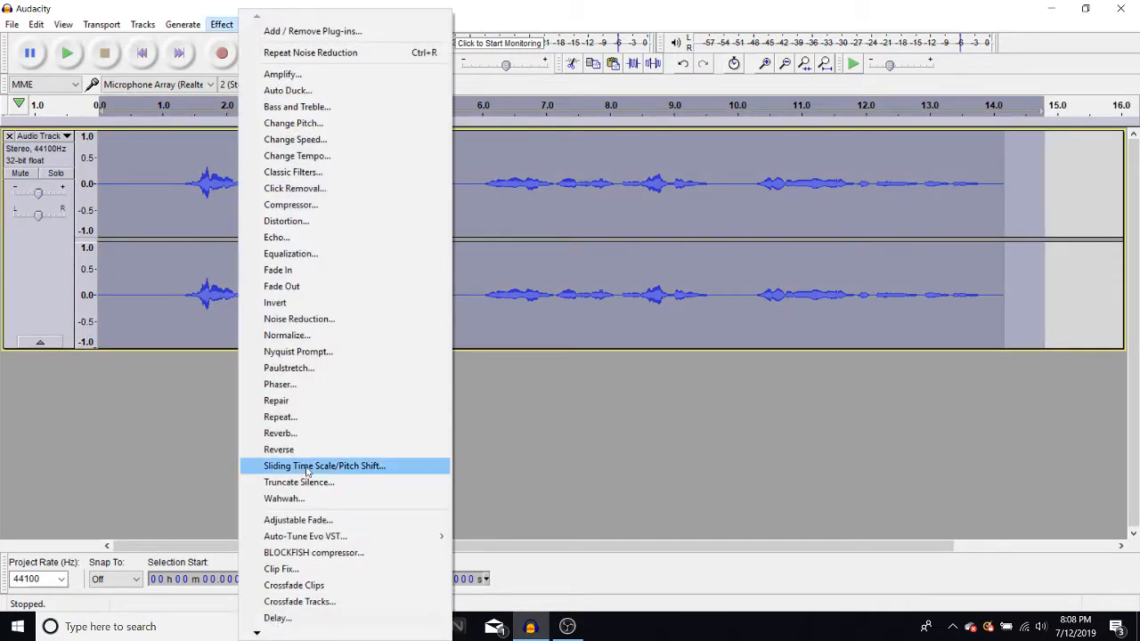
pyautogui.click(291, 254)
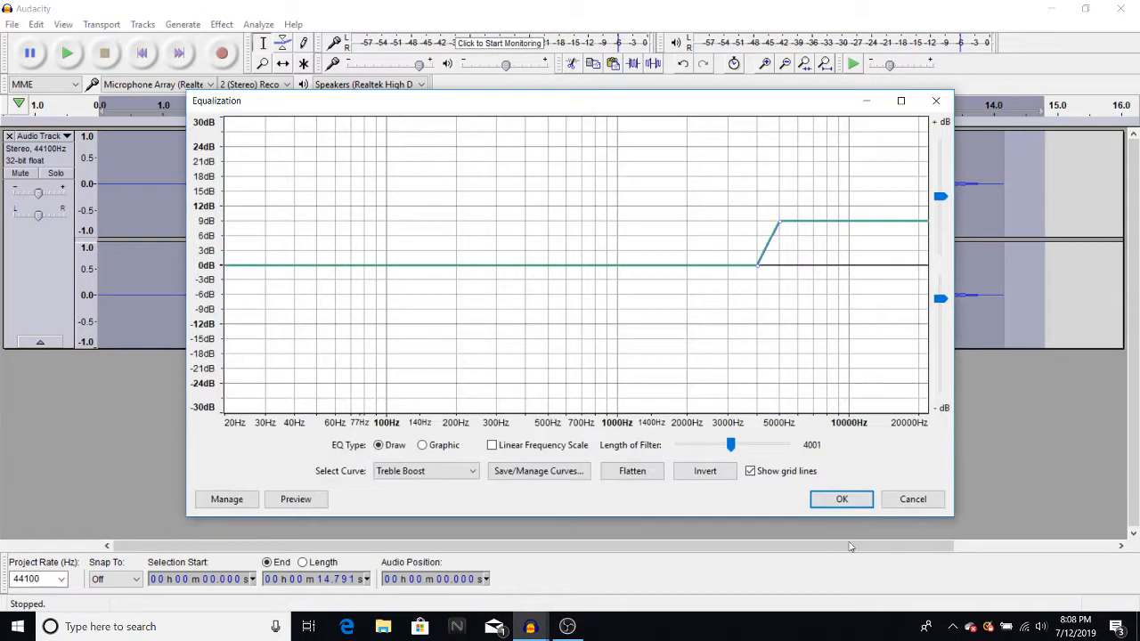
pyautogui.click(851, 502)
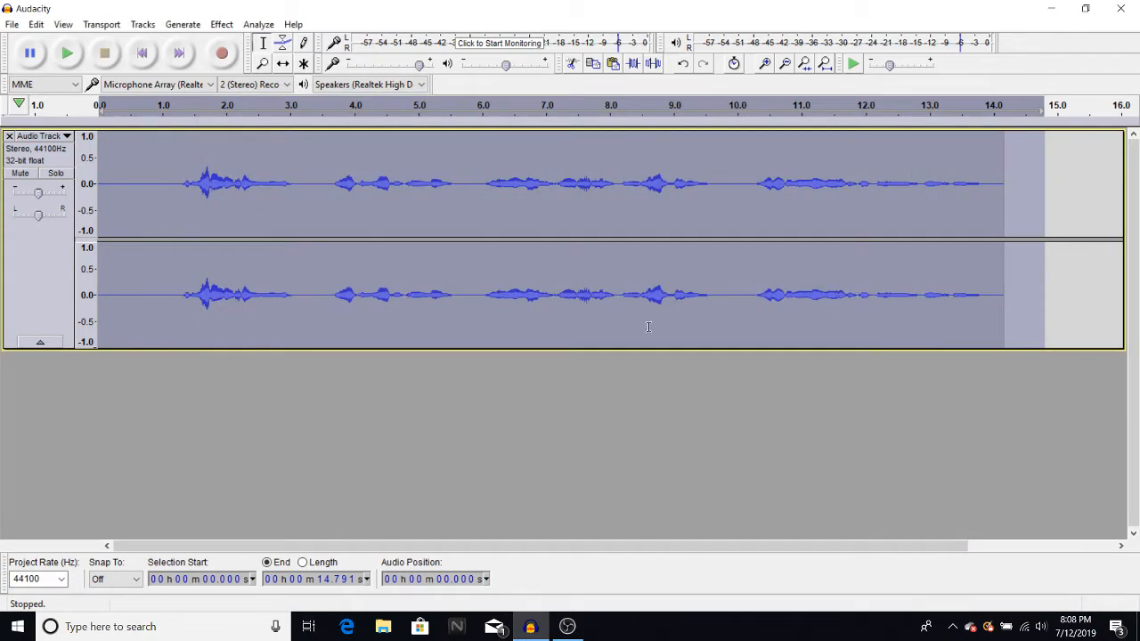
# Apply the Compressor to the selected track with threshold -12 dB, noise floor -40 dB, ratio 2:1, attack 0.20 secs and release 1.0 secs.
pyautogui.click(219, 25)
pyautogui.click(218, 26)
pyautogui.click(219, 25)
pyautogui.click(294, 206)
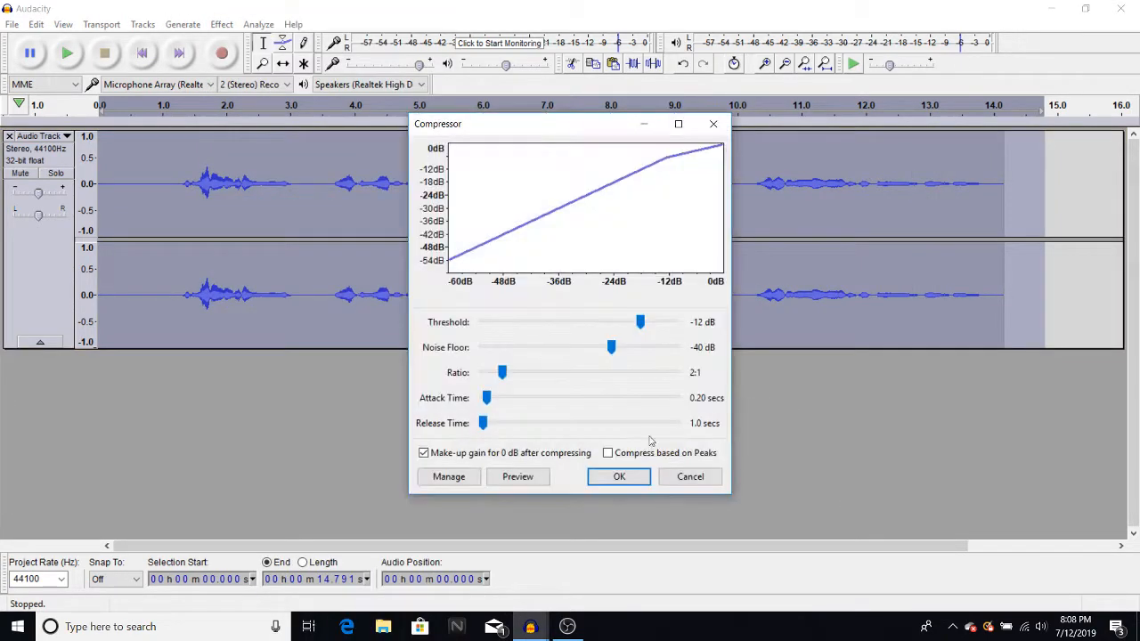
pyautogui.click(629, 476)
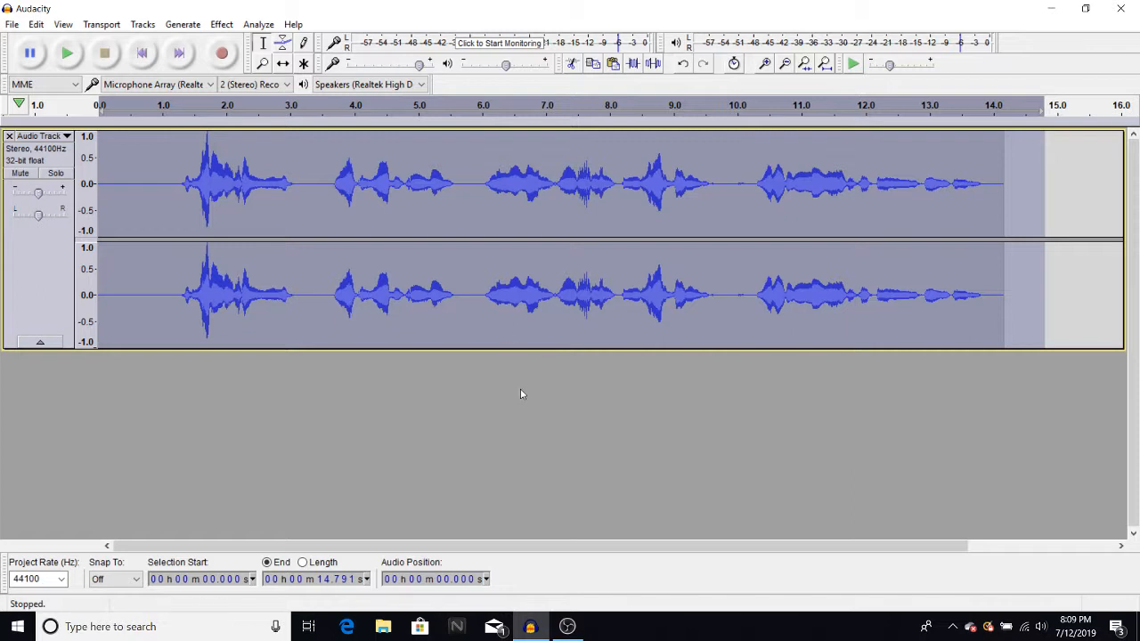
# Reselect the entire track and Normalize it to a maximum amplitude of -1.0 dB with DC offset removal.
pyautogui.click(1042, 313)
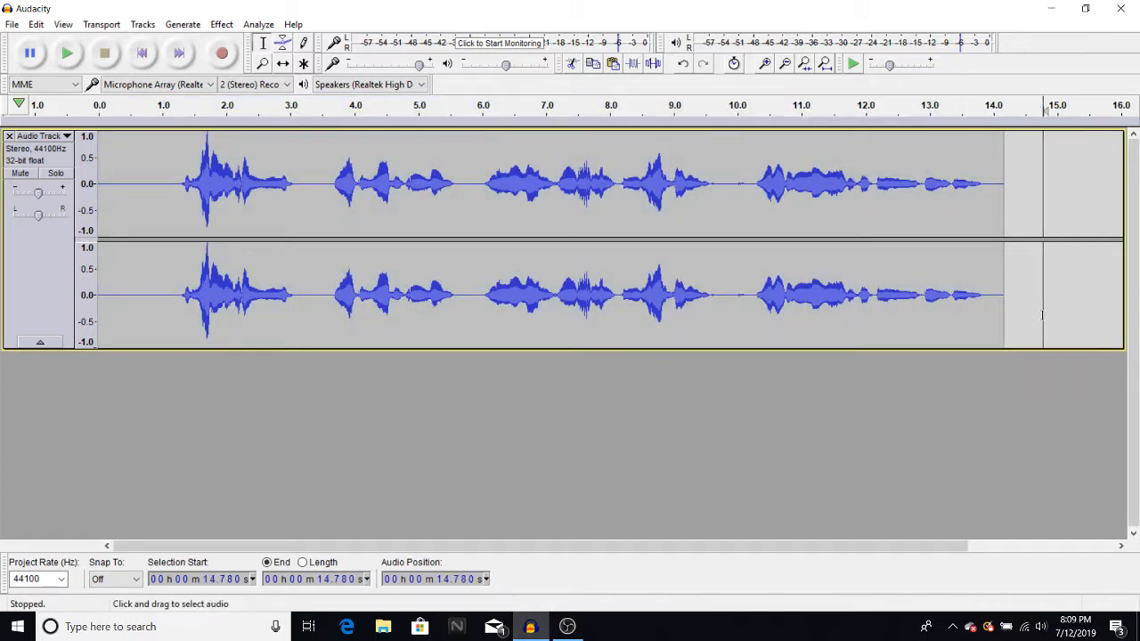
pyautogui.click(1018, 325)
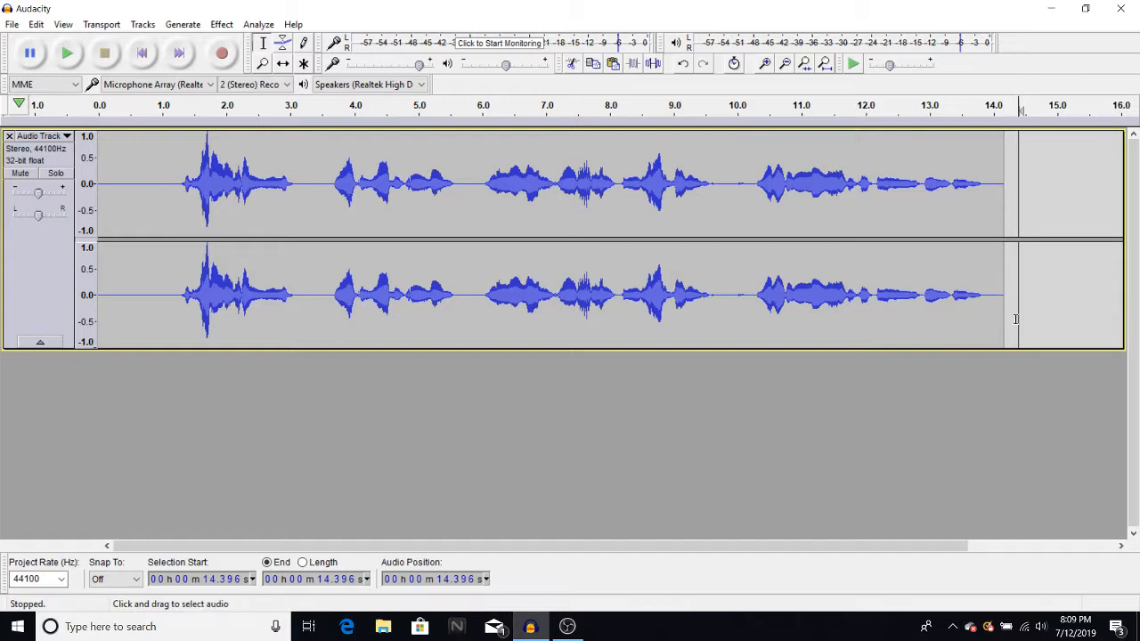
pyautogui.click(1040, 309)
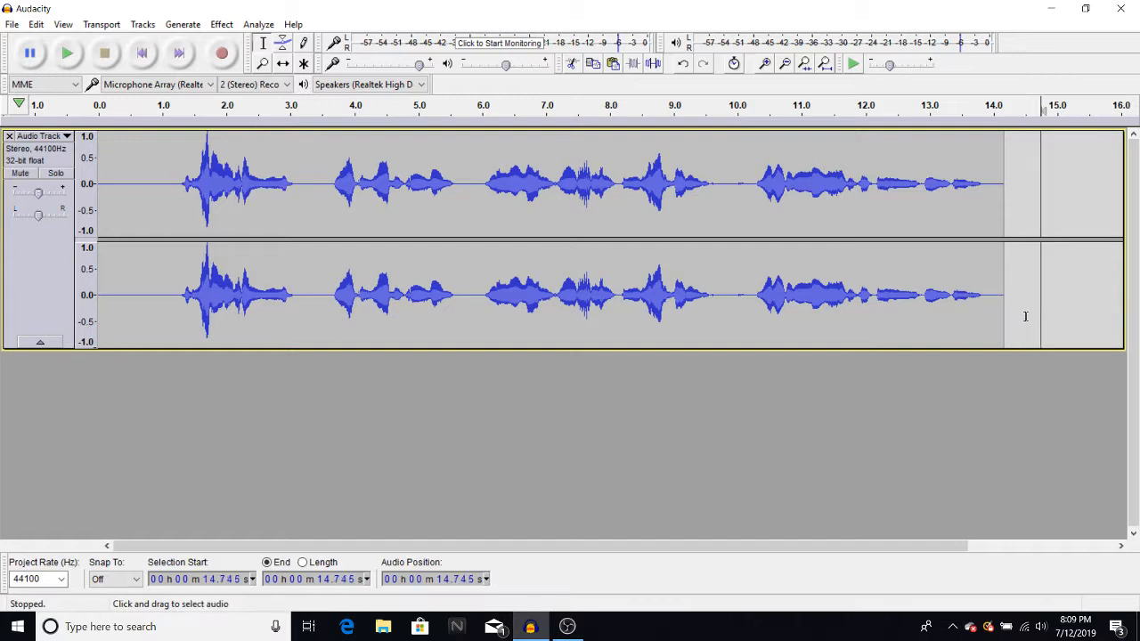
pyautogui.moveTo(1025, 316); pyautogui.dragTo(84, 312)
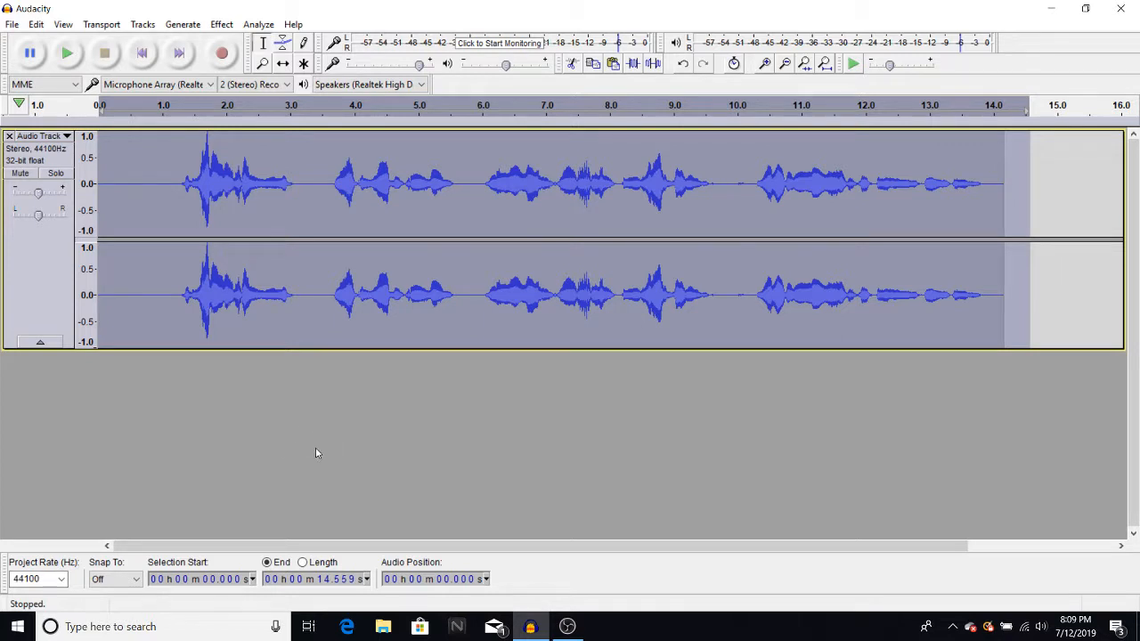
pyautogui.click(219, 28)
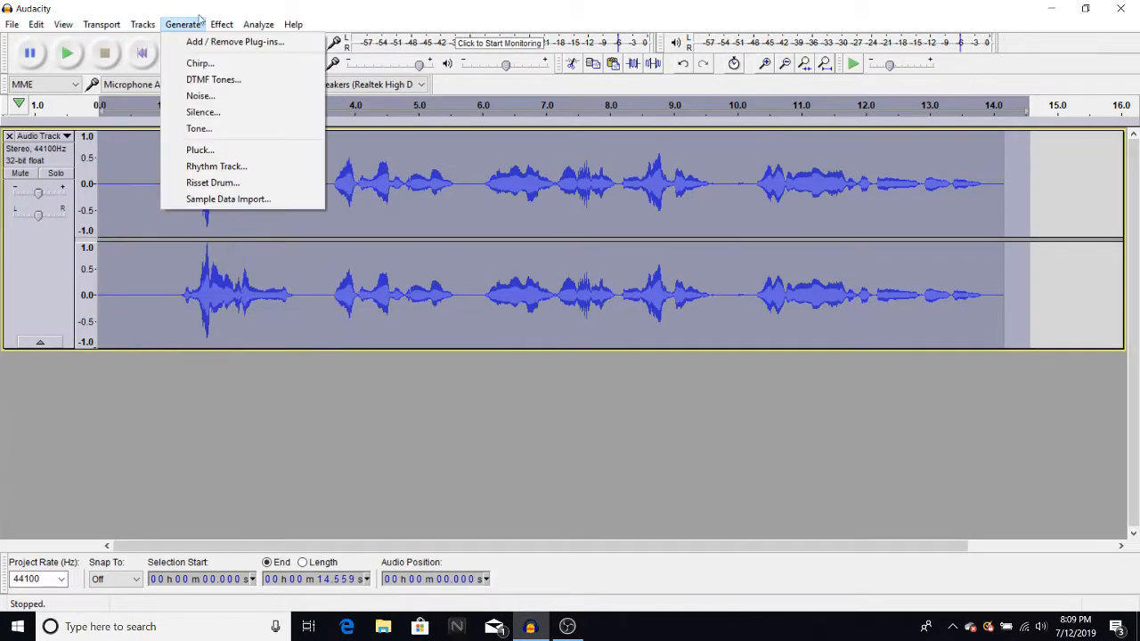
pyautogui.click(254, 335)
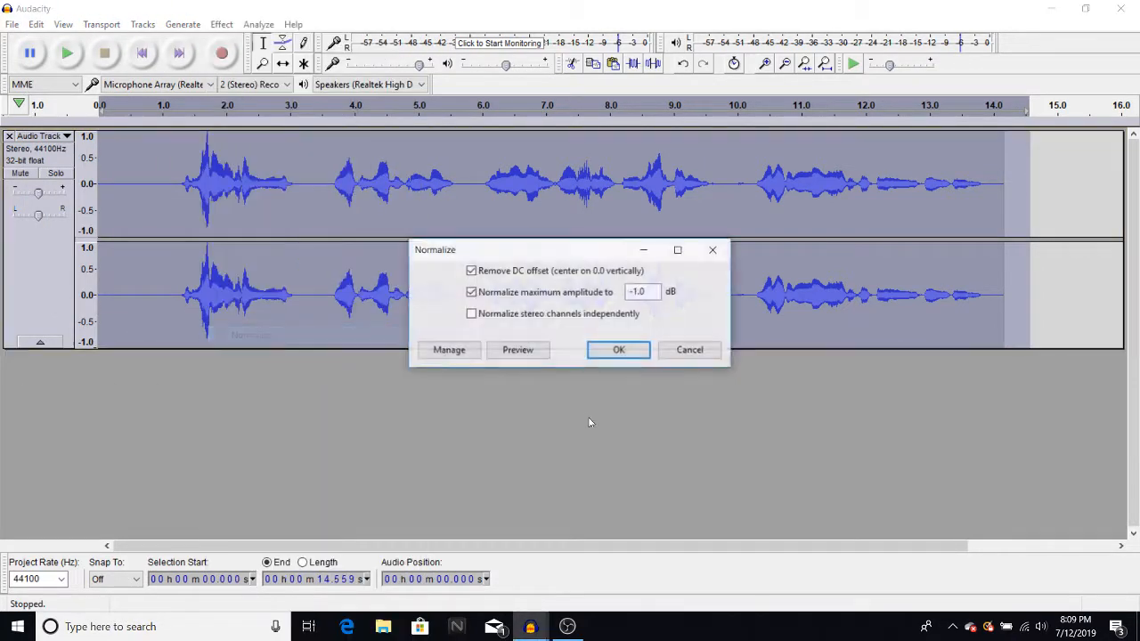
pyautogui.click(623, 352)
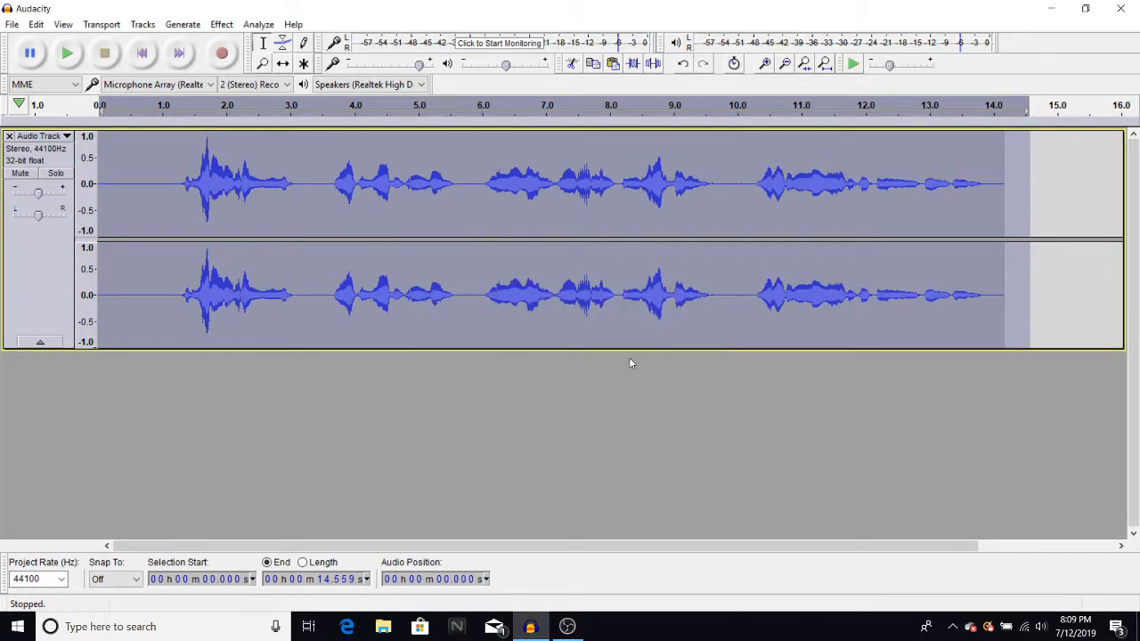
# Apply the SPITFISH de-esser to the selected track with both sense and depth turned up close to maximum.
pyautogui.click(219, 27)
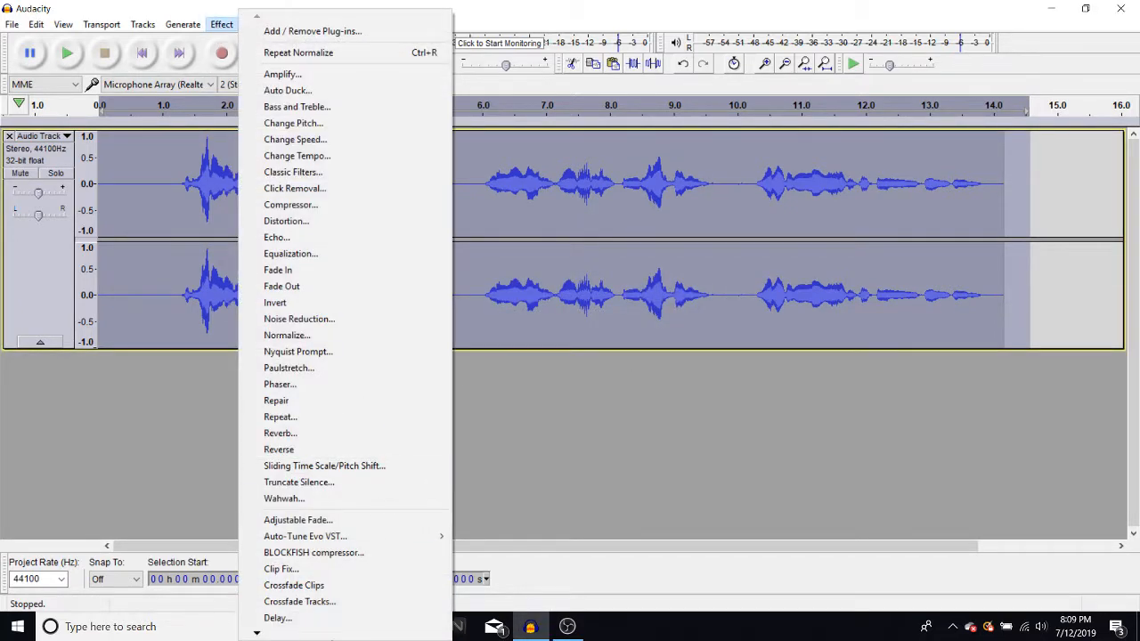
pyautogui.moveTo(255, 634)
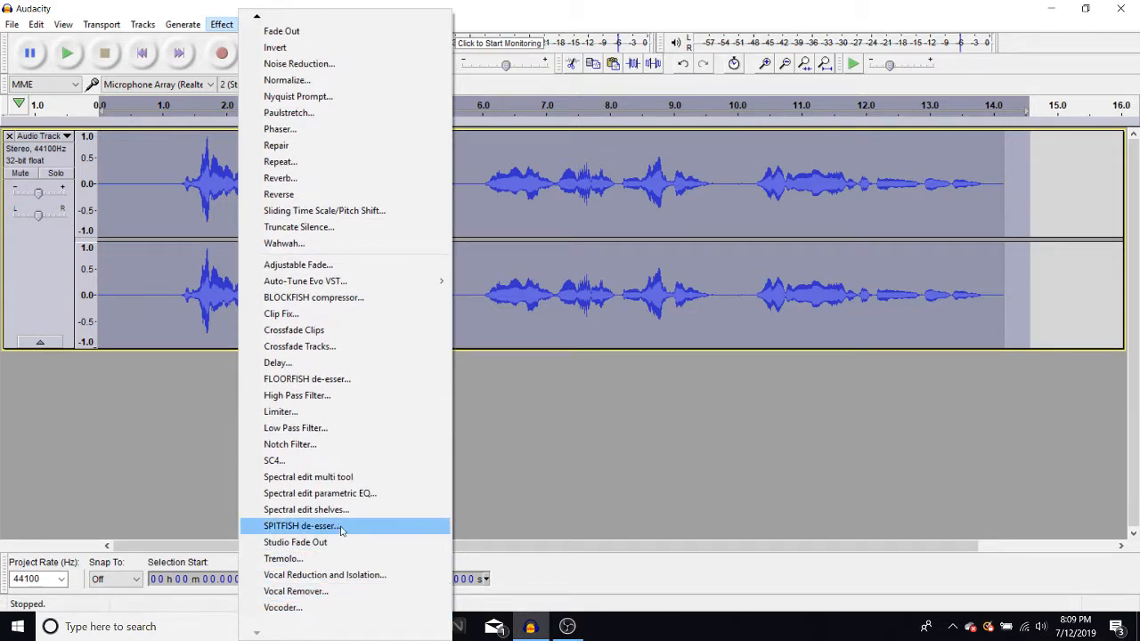
pyautogui.click(341, 527)
pyautogui.moveTo(506, 326); pyautogui.dragTo(546, 328)
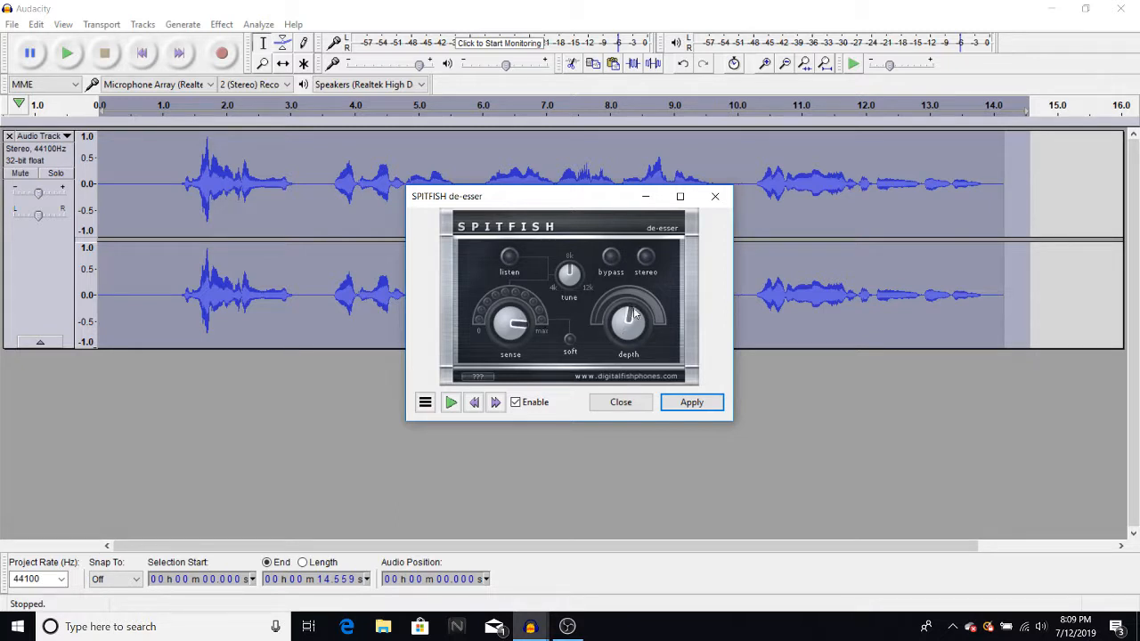
pyautogui.moveTo(634, 314); pyautogui.dragTo(653, 332)
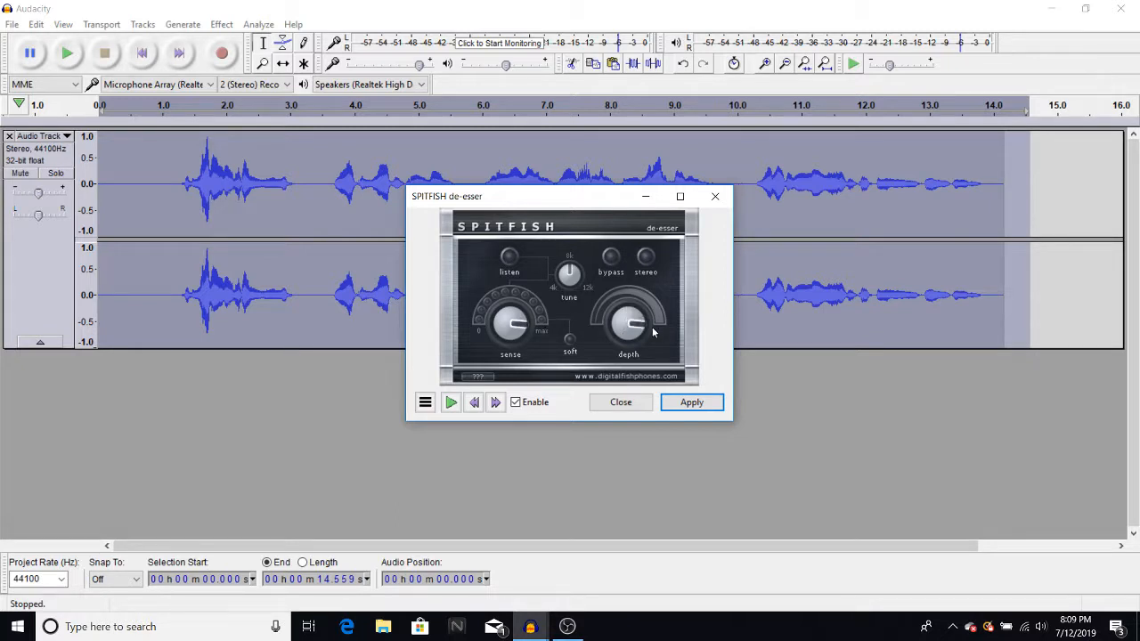
pyautogui.click(695, 403)
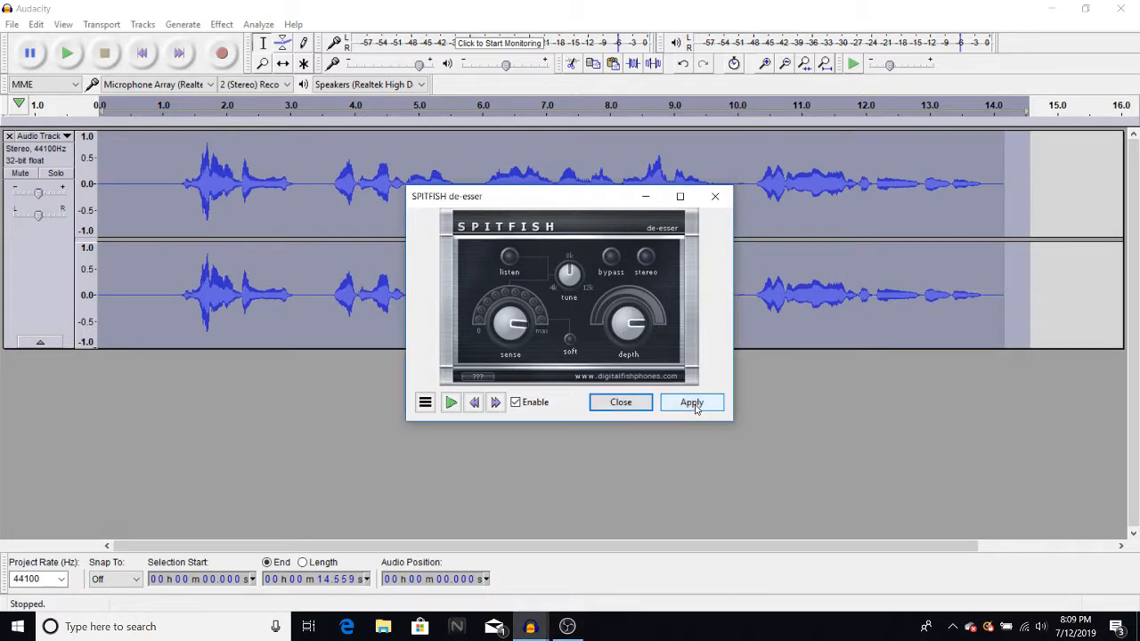
# Lower the de-esser's sense and depth knobs to around mid-range and close the plug-in.
pyautogui.click(39, 25)
pyautogui.click(534, 332)
pyautogui.moveTo(535, 331); pyautogui.dragTo(506, 292)
pyautogui.moveTo(652, 292); pyautogui.dragTo(643, 298)
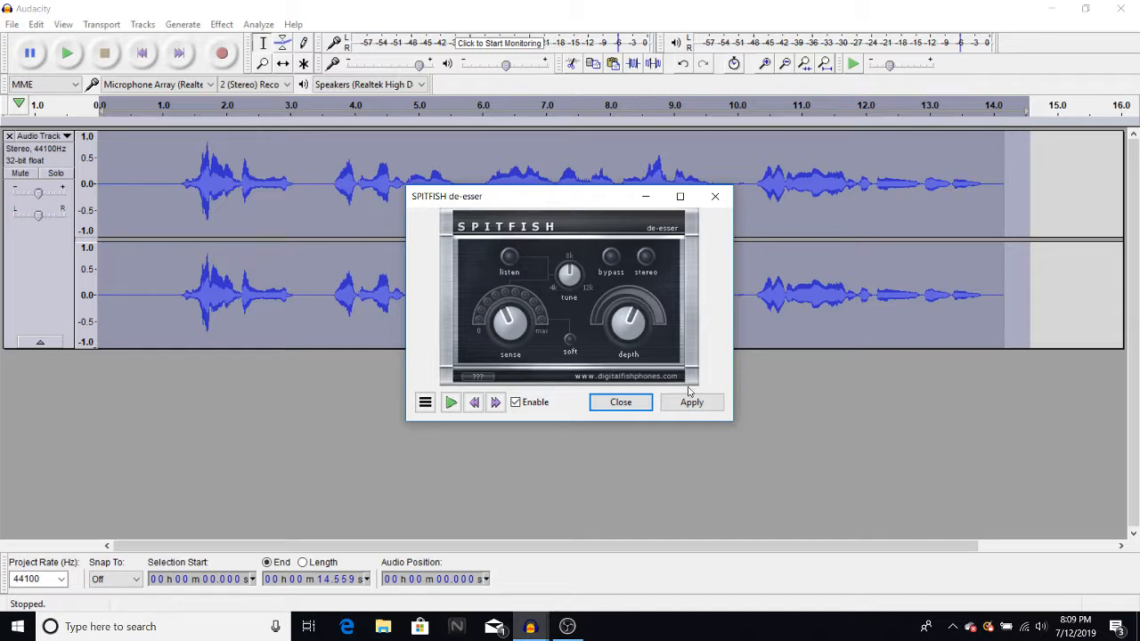
pyautogui.click(620, 403)
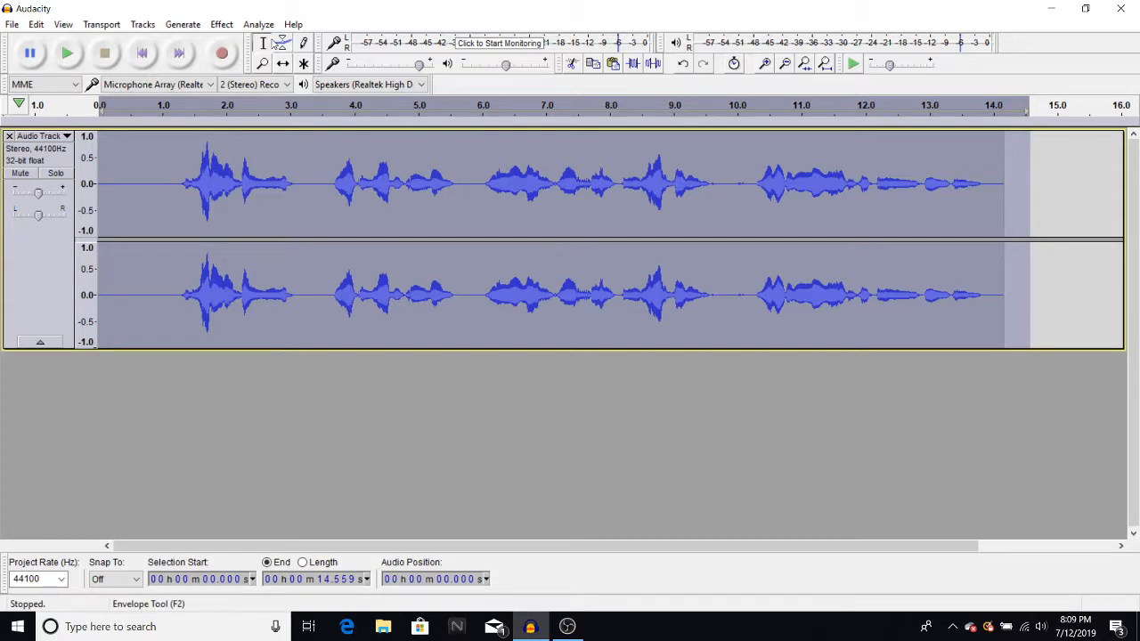
# Normalize the selected track once more after the de-essing.
pyautogui.click(222, 24)
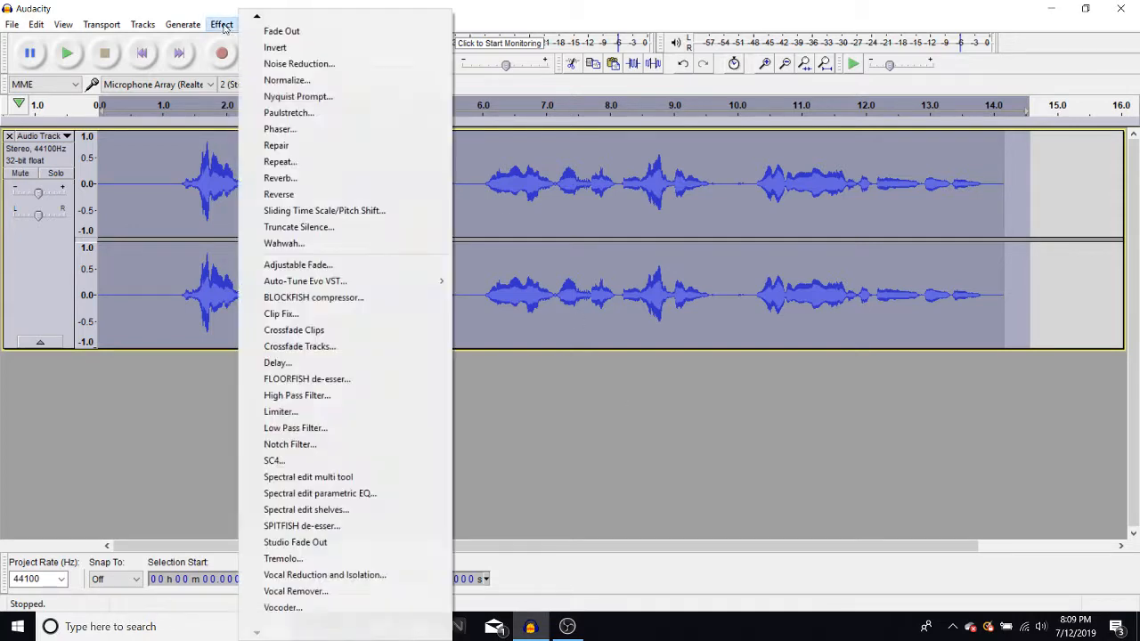
pyautogui.click(293, 80)
pyautogui.click(599, 350)
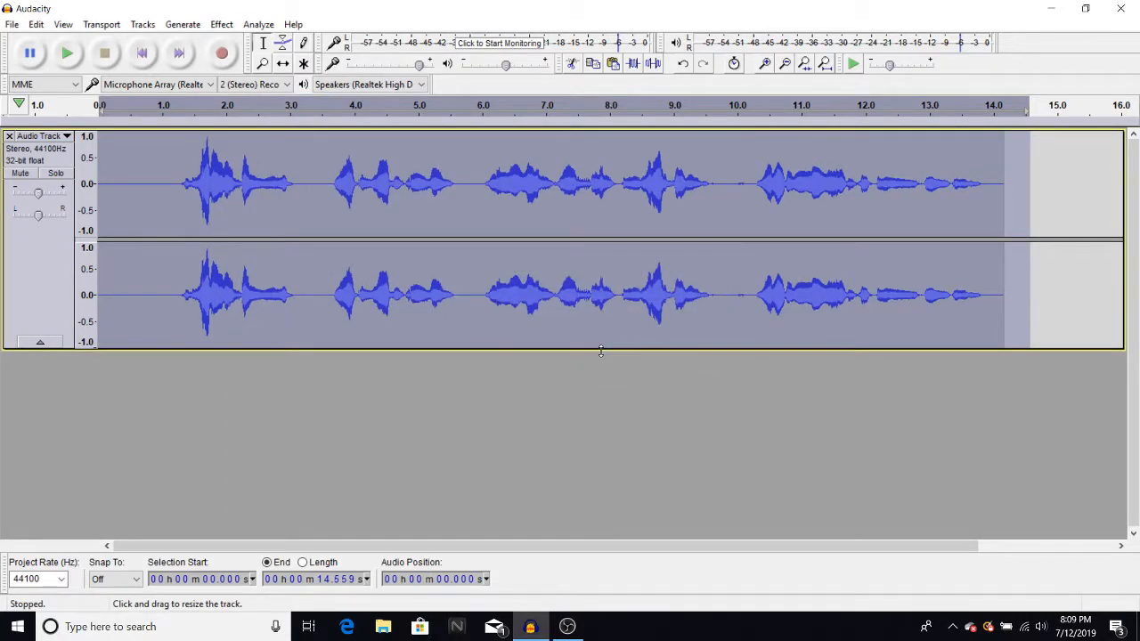
# Open Auto-Tune Evo for the selected track and preview the pitch correction with the Alto/Tenor input type.
pyautogui.click(230, 24)
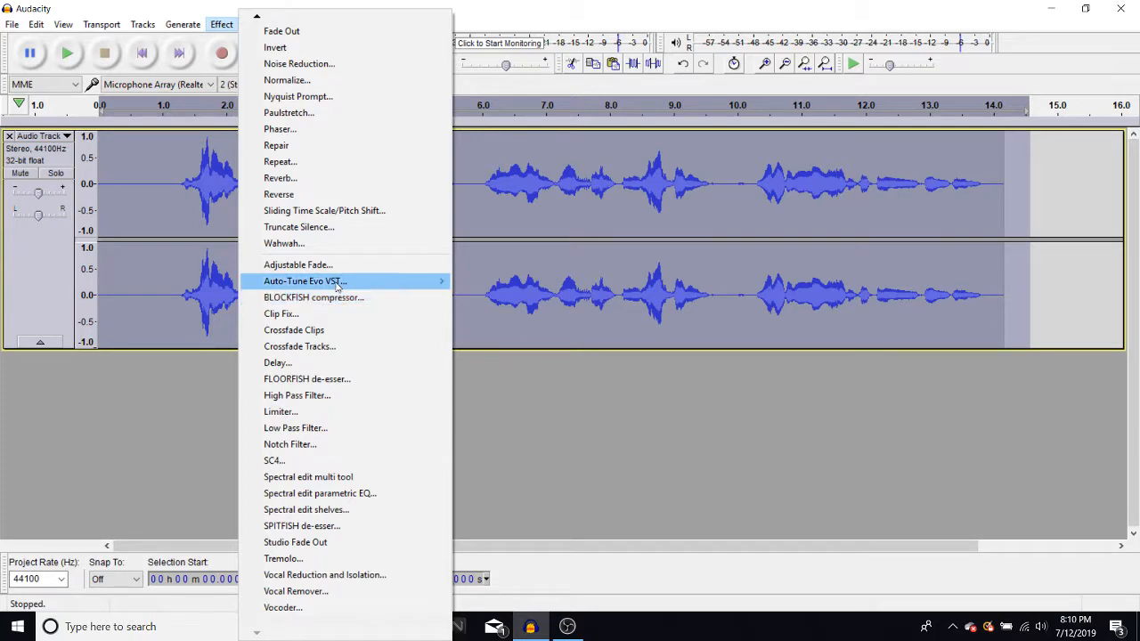
pyautogui.moveTo(339, 283)
pyautogui.click(492, 282)
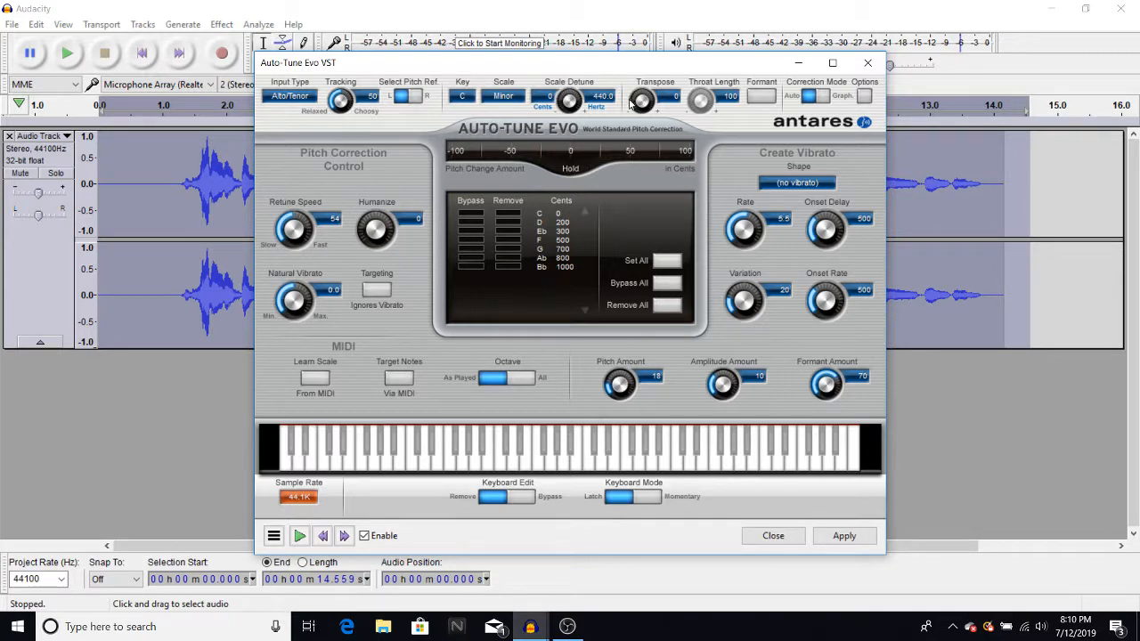
pyautogui.click(289, 96)
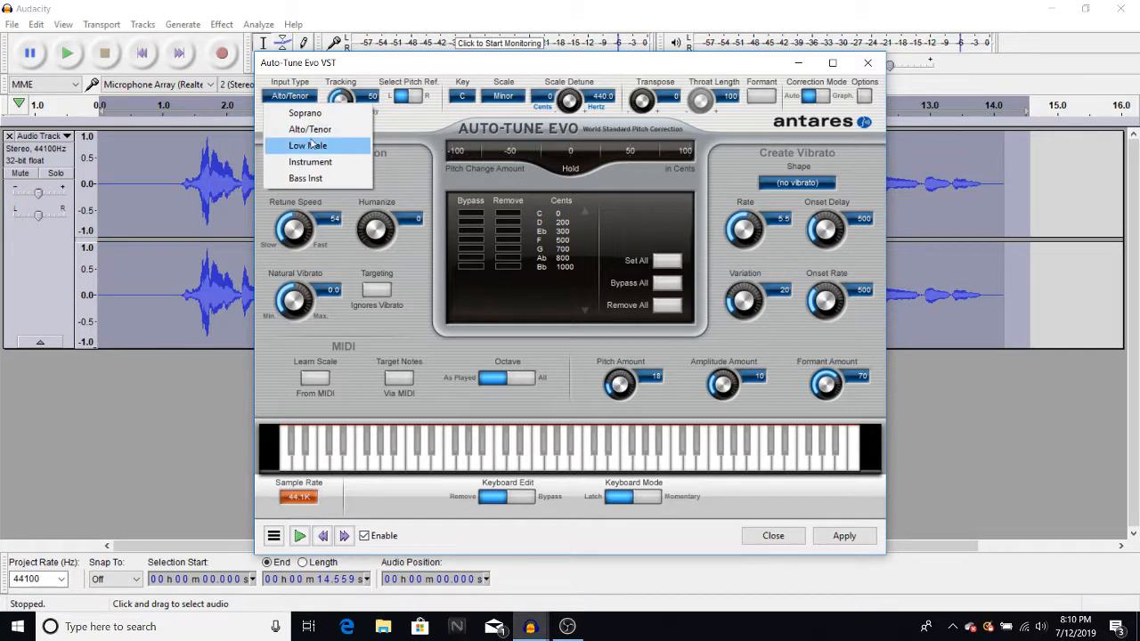
pyautogui.click(410, 128)
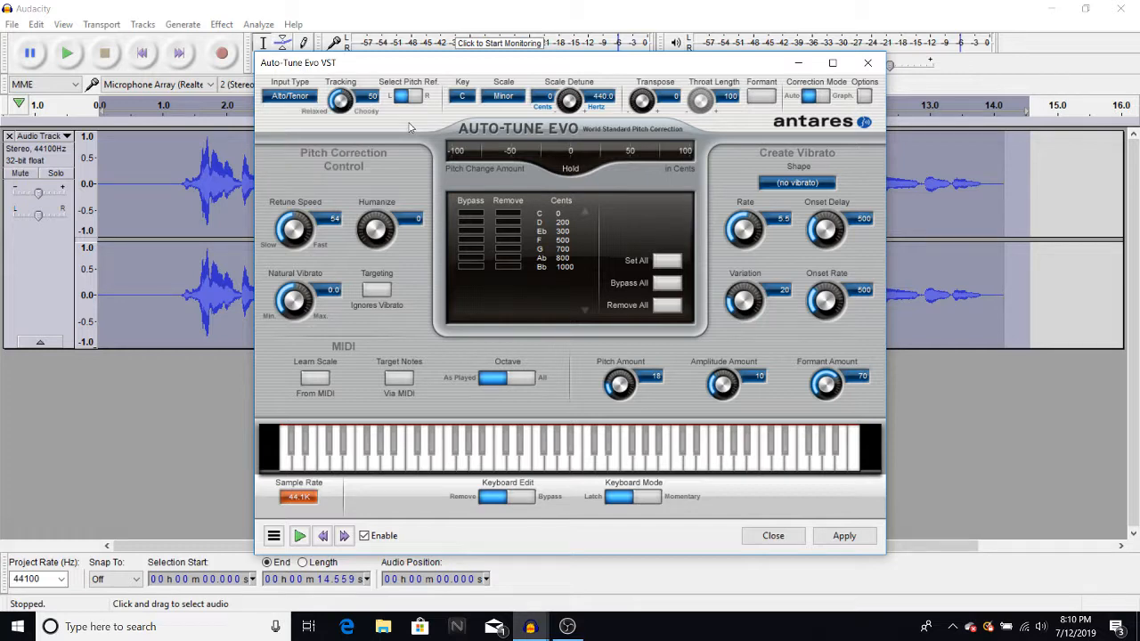
pyautogui.click(300, 536)
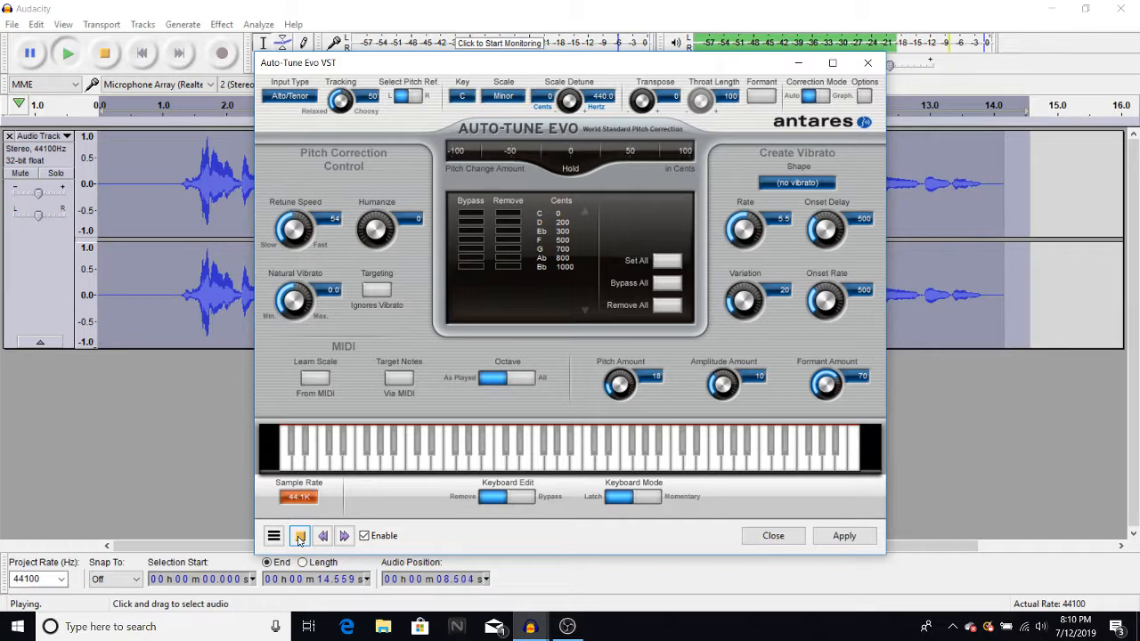
pyautogui.click(299, 537)
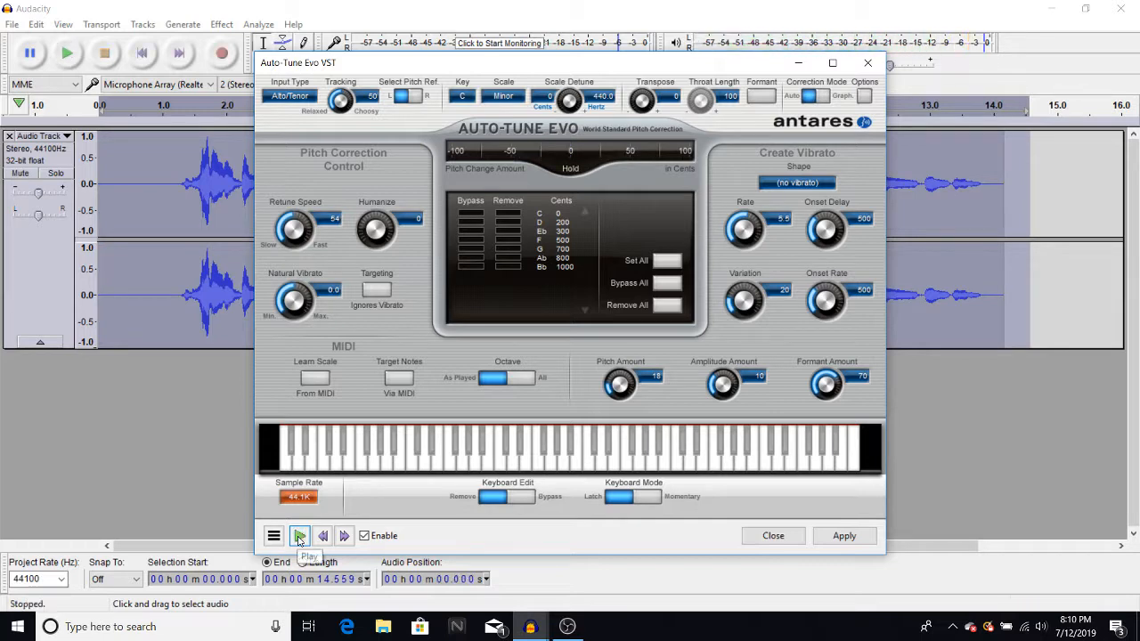
# Switch the Auto-Tune input type to Low Male and preview the result.
pyautogui.click(294, 97)
pyautogui.click(294, 145)
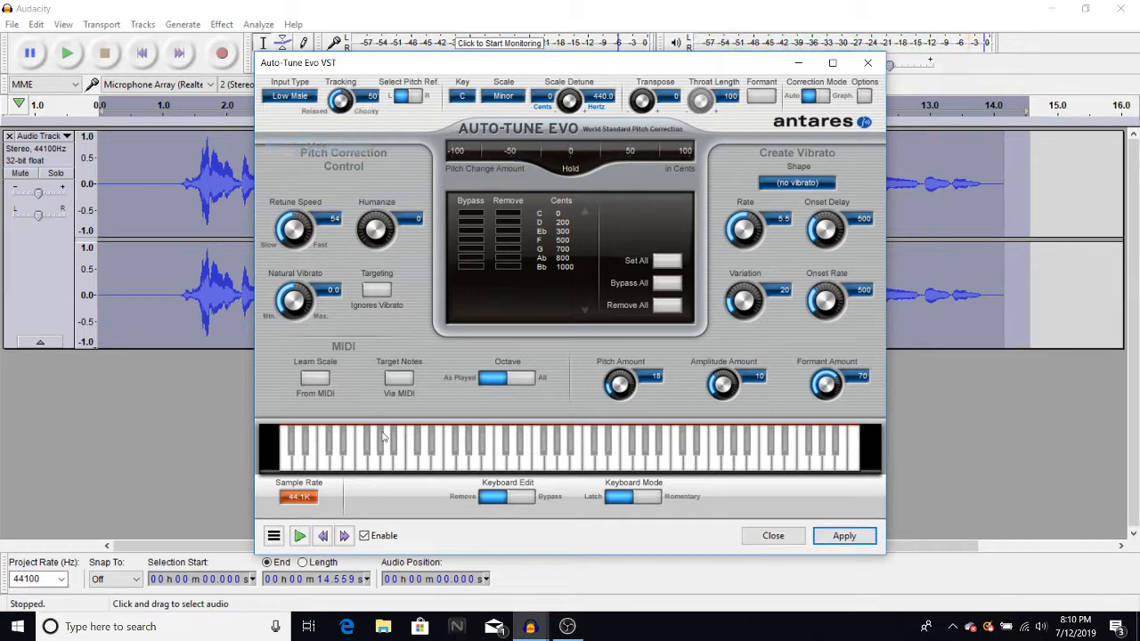
pyautogui.click(305, 538)
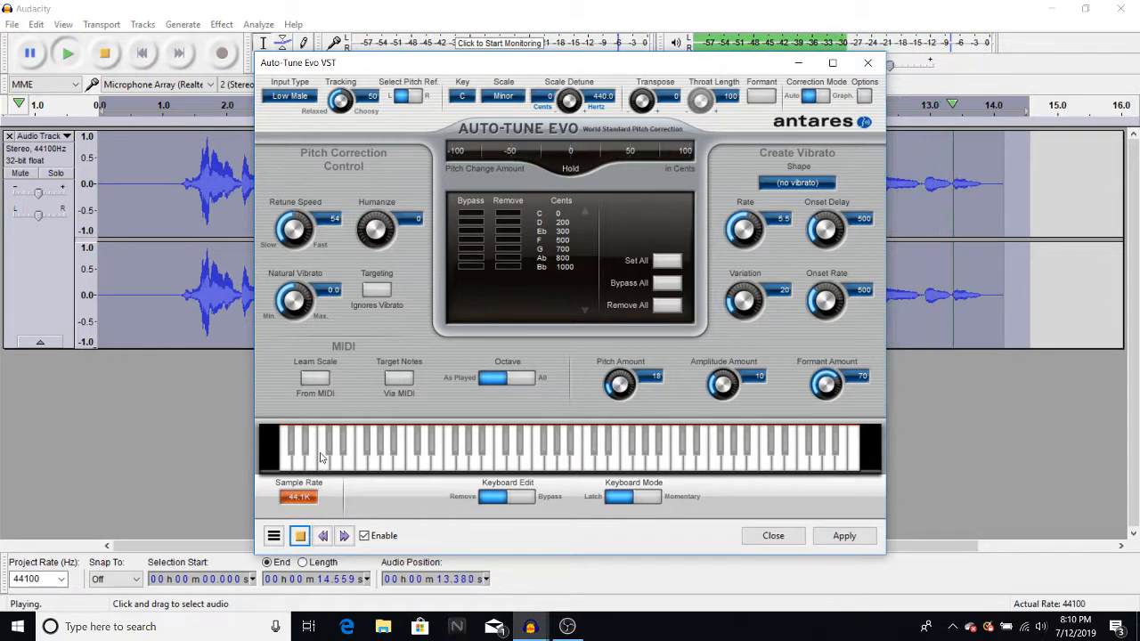
pyautogui.click(165, 105)
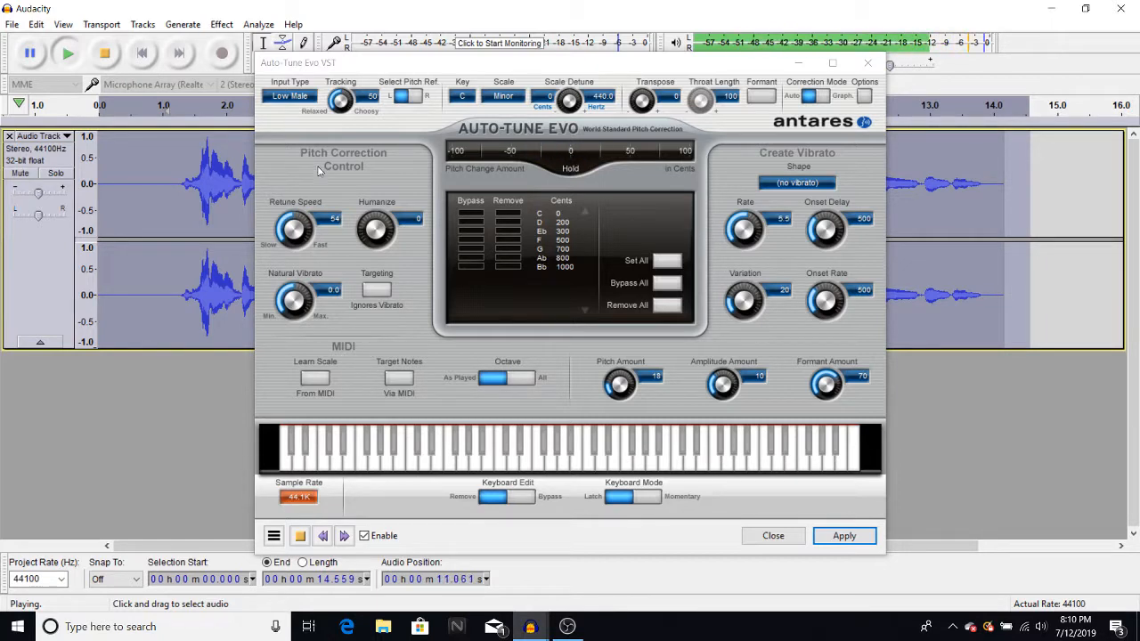
pyautogui.click(301, 536)
# Set the Auto-Tune input type back to Alto/Tenor, apply the pitch correction and close the plug-in.
pyautogui.click(304, 100)
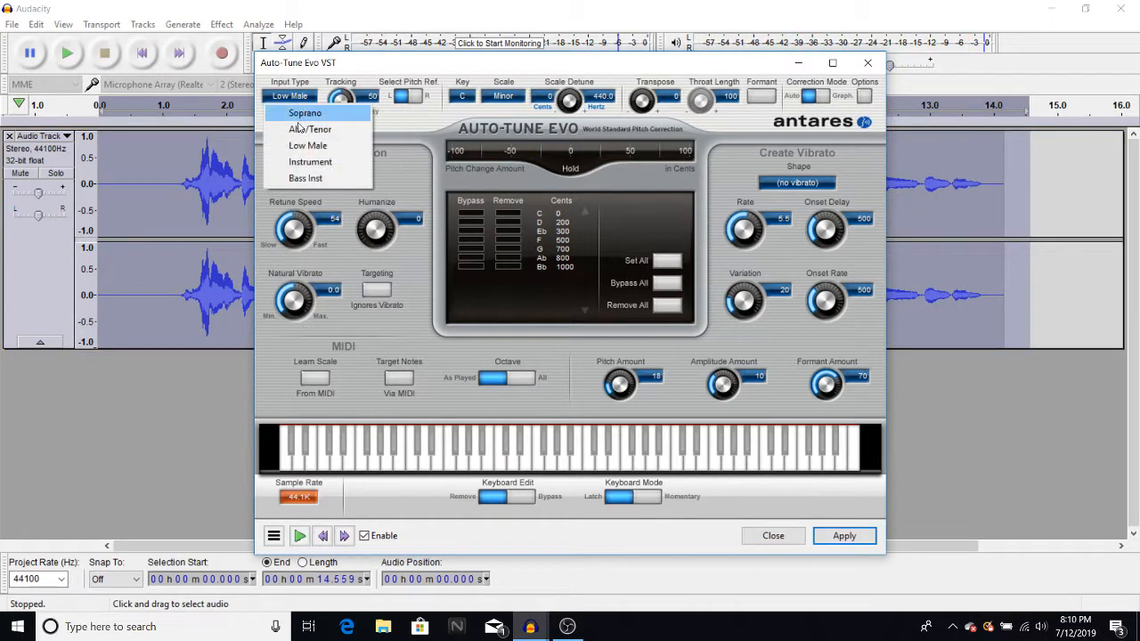
pyautogui.click(294, 127)
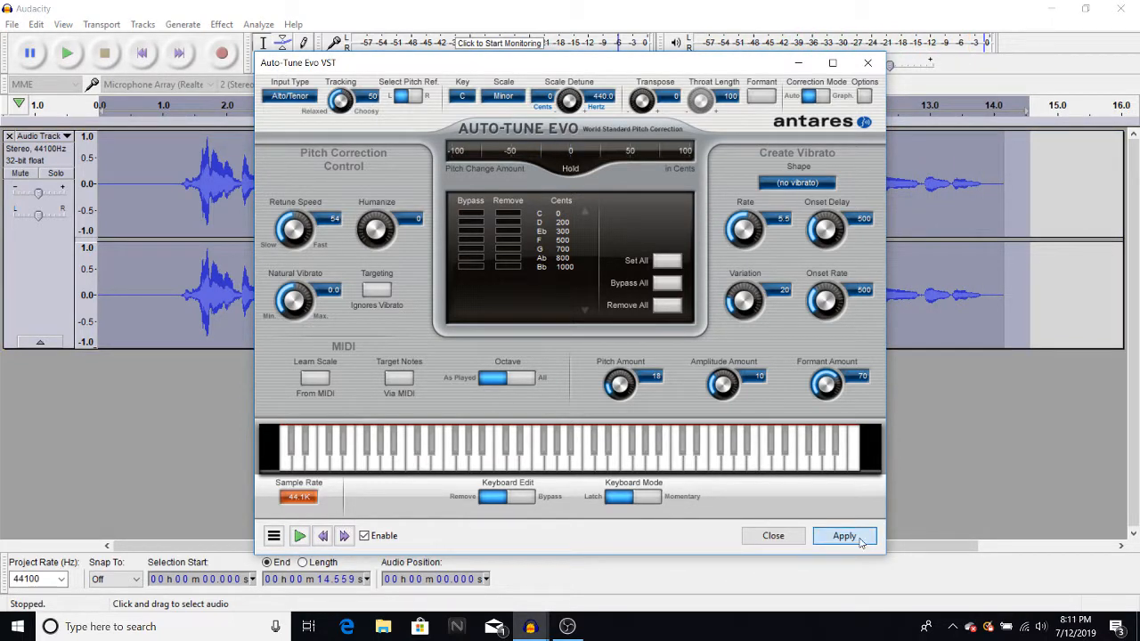
pyautogui.click(773, 535)
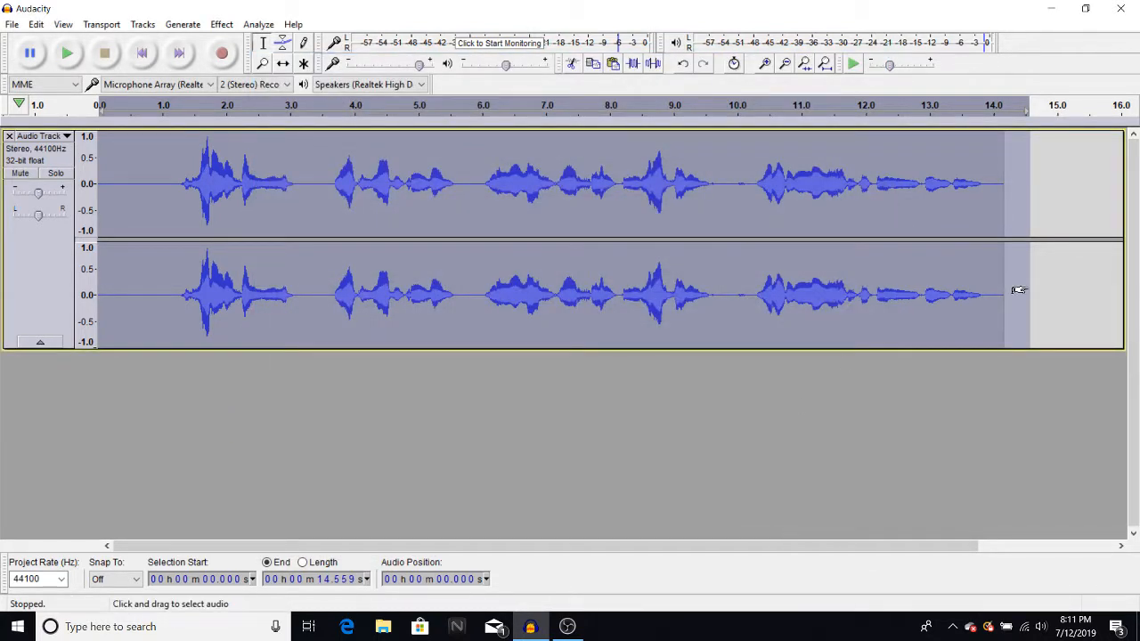
# Select and copy the entire voice track, and paste it twice below as two additional stereo tracks starting at 0 seconds.
pyautogui.click(1052, 315)
pyautogui.moveTo(1029, 310); pyautogui.dragTo(10, 228)
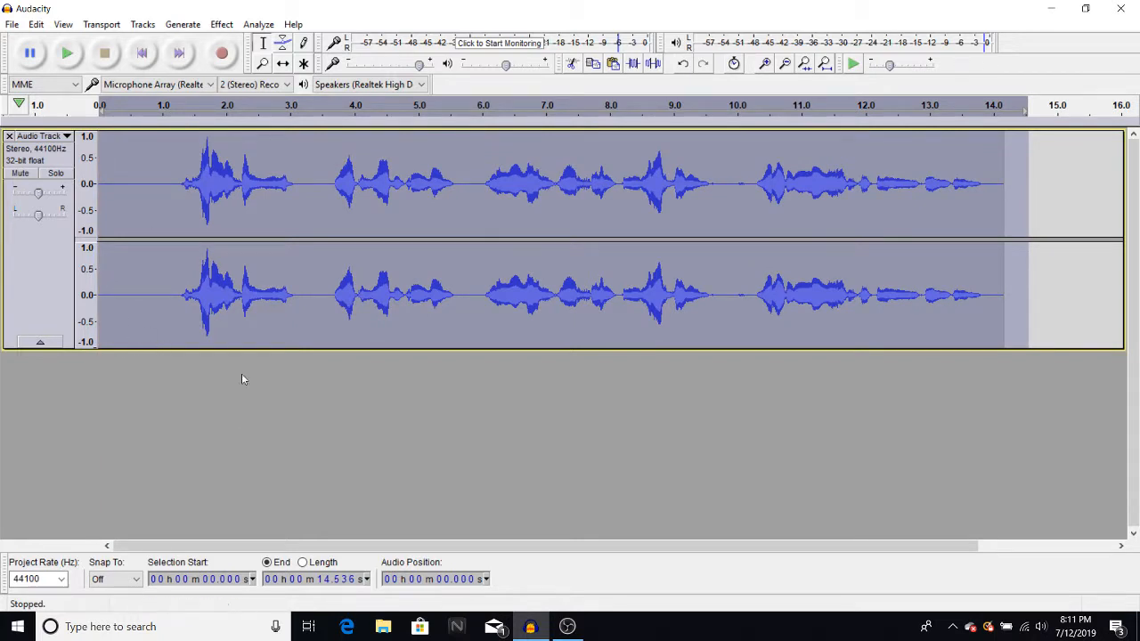
pyautogui.click(237, 410)
pyautogui.hotkey('ctrl', 'v')
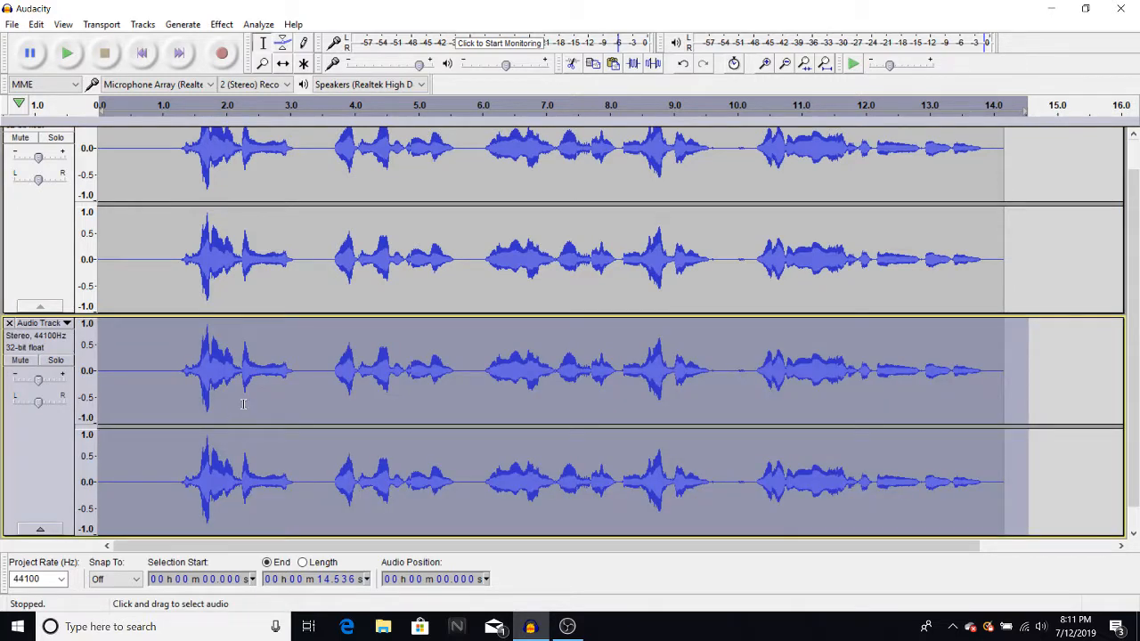
pyautogui.click(1043, 470)
pyautogui.scroll(-1, 1033, 472)
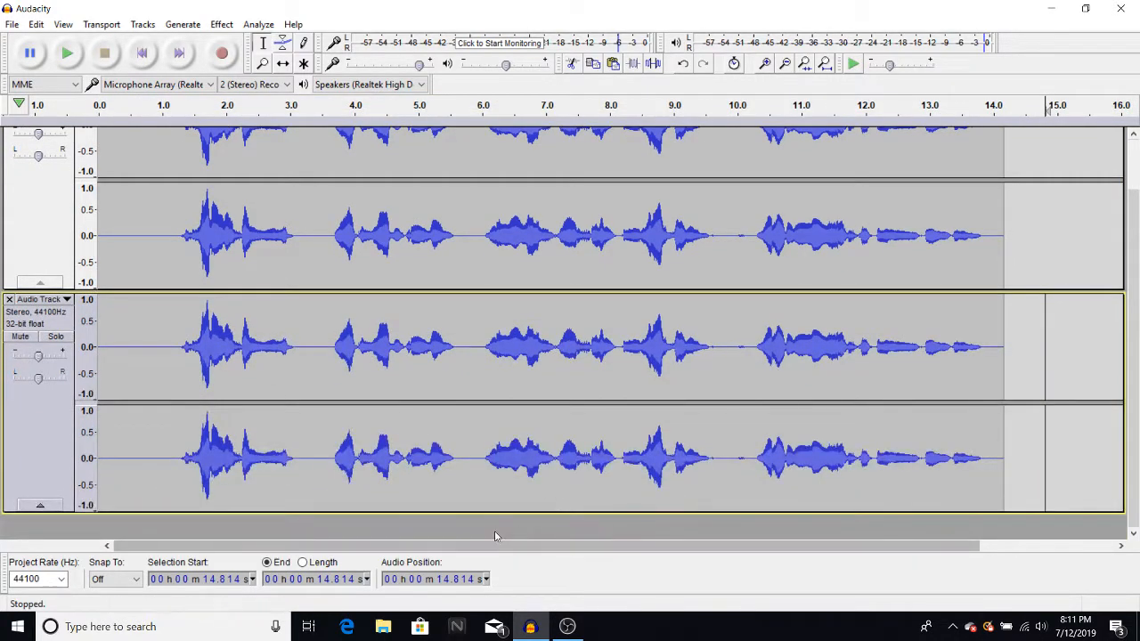
pyautogui.hotkey('ctrl', 'v')
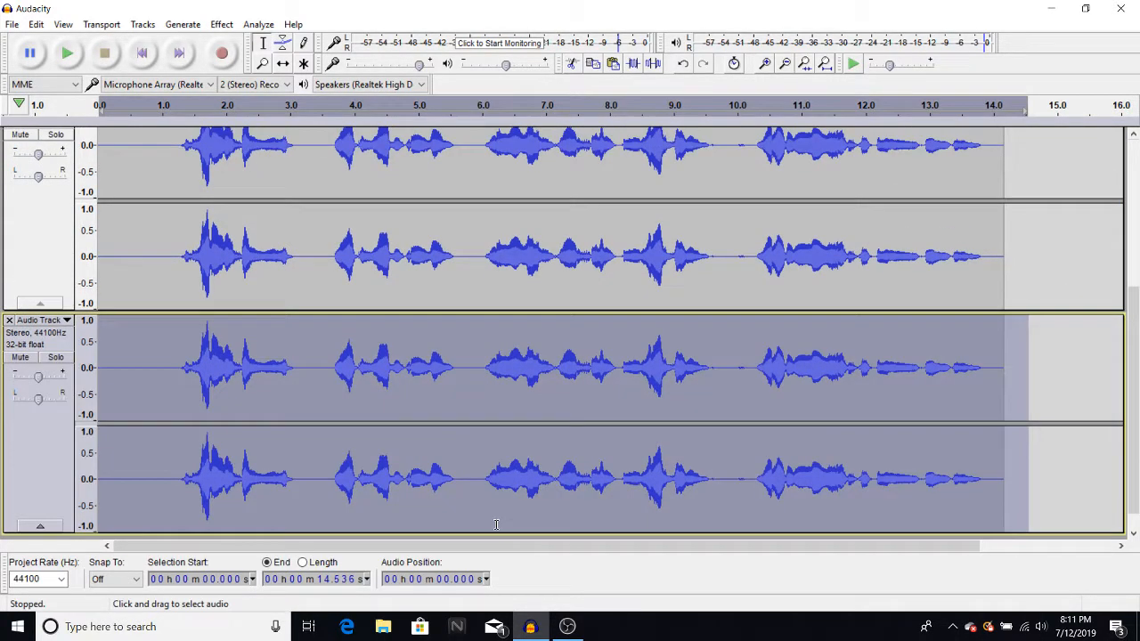
pyautogui.click(1036, 465)
pyautogui.scroll(2, 1036, 455)
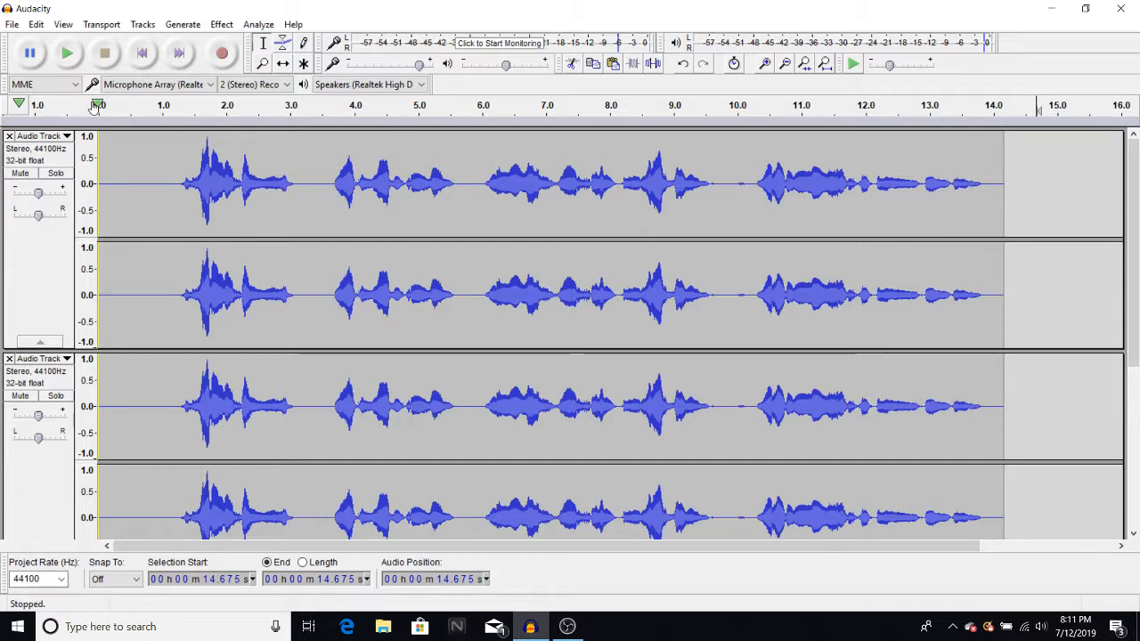
# Play the three layered voice tracks from the start, and delete the two pasted copies, keeping a single stereo track.
pyautogui.click(95, 107)
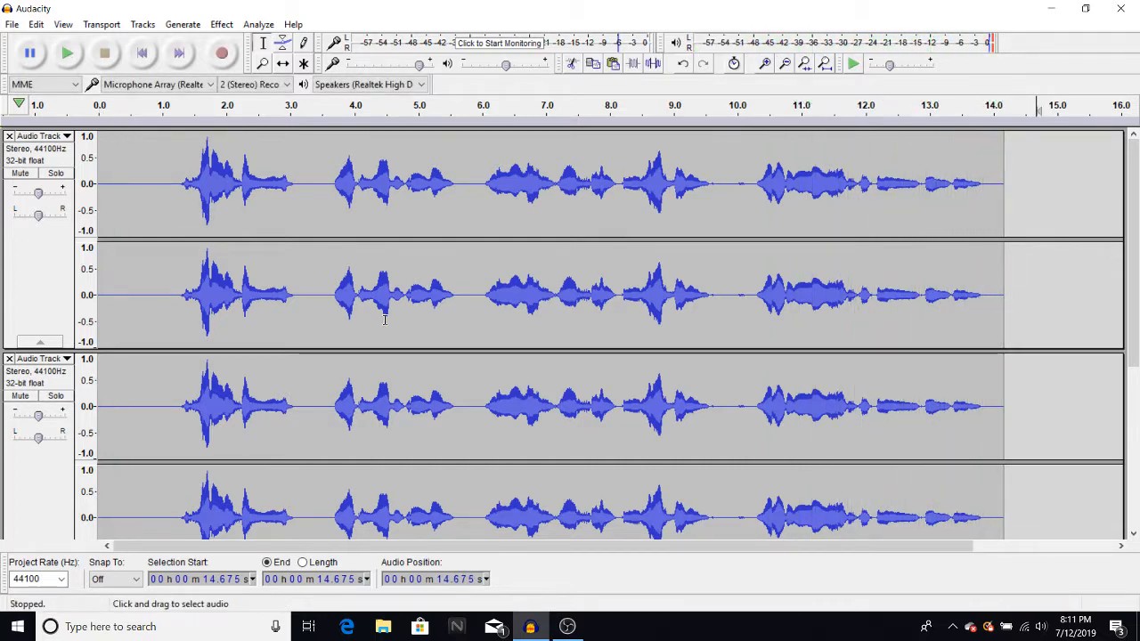
pyautogui.scroll(-1, 495, 354)
pyautogui.scroll(1, 495, 354)
pyautogui.scroll(-1, 495, 354)
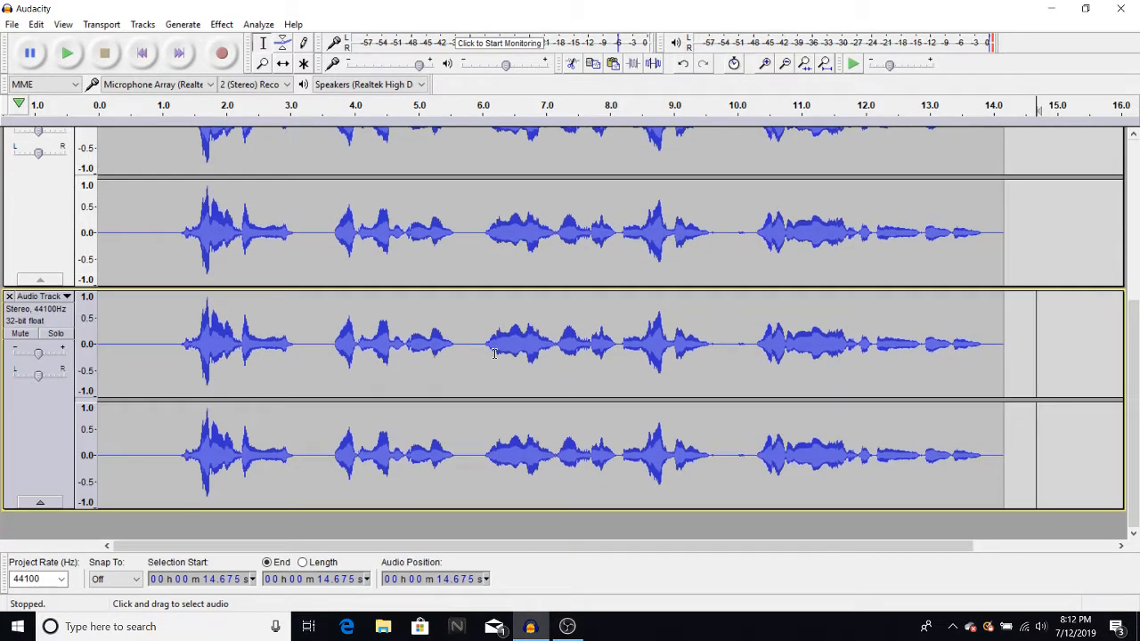
pyautogui.scroll(3, 916, 257)
pyautogui.scroll(-3, 119, 298)
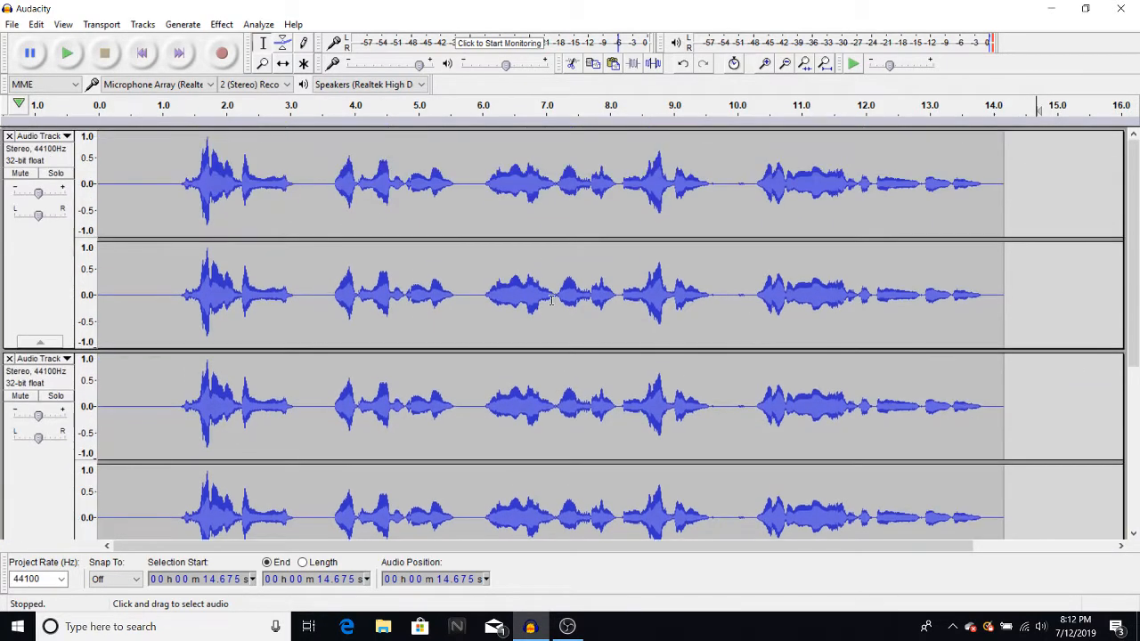
pyautogui.scroll(4, 45, 319)
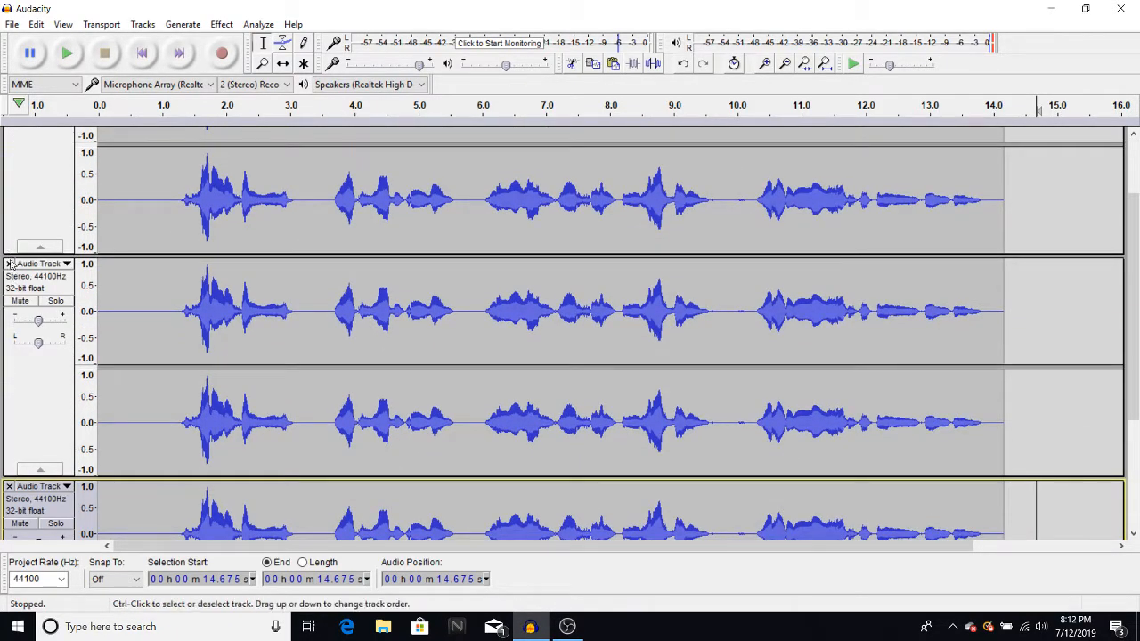
pyautogui.scroll(-3, 10, 268)
pyautogui.click(9, 300)
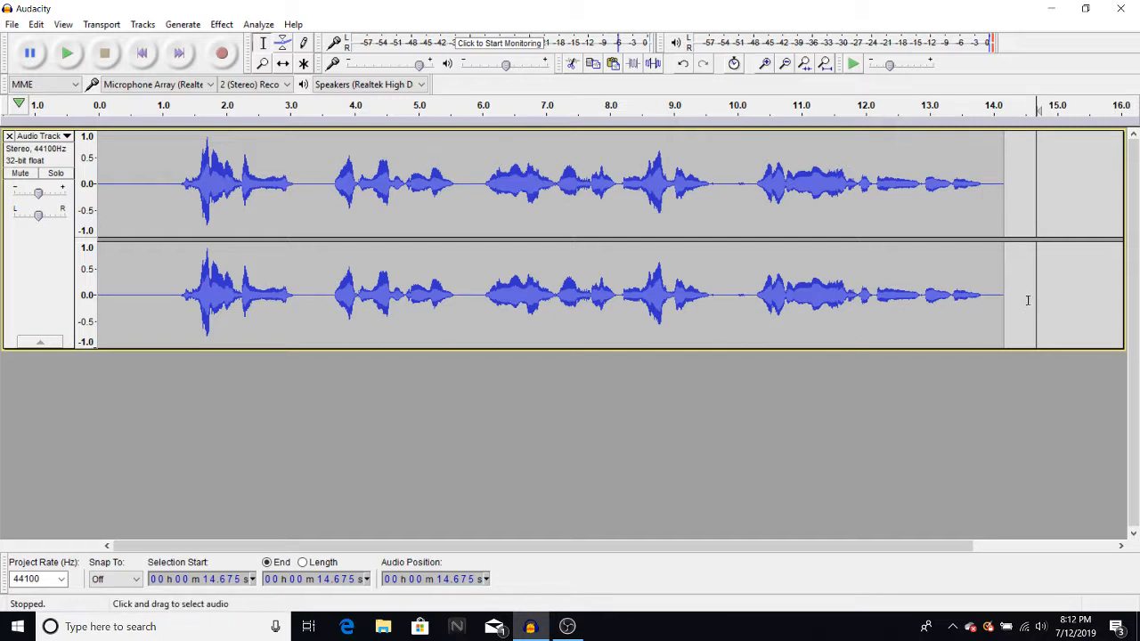
# Select all the audio and export it to the Desktop as a signed 16-bit PCM WAV file named "billie vocals".
pyautogui.hotkey('ctrl', 'a')
pyautogui.click(11, 25)
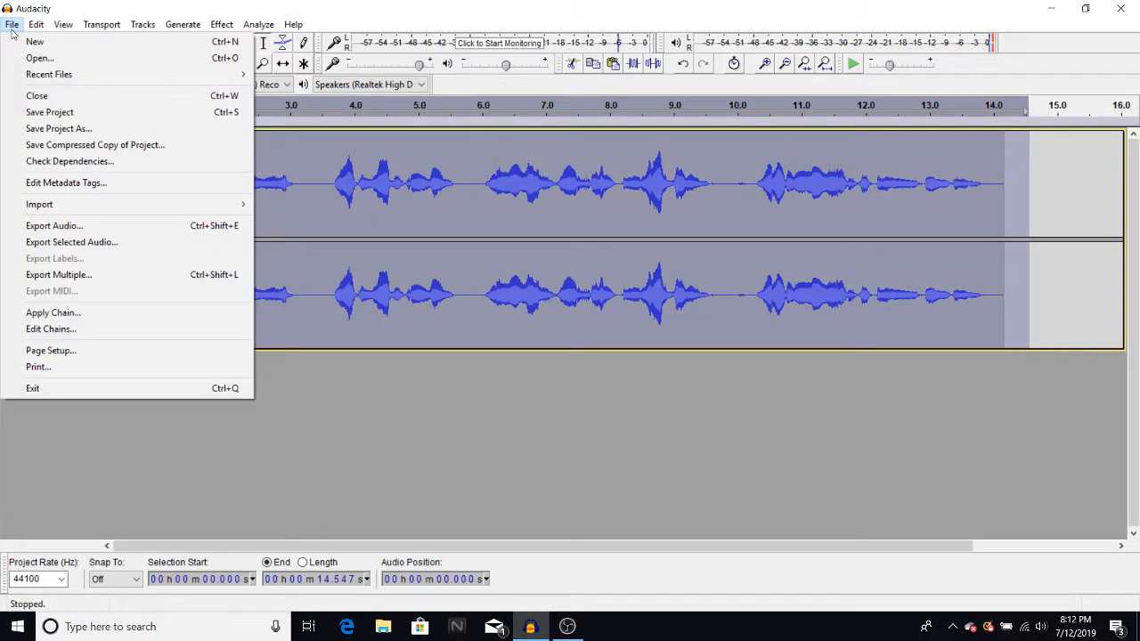
pyautogui.click(44, 227)
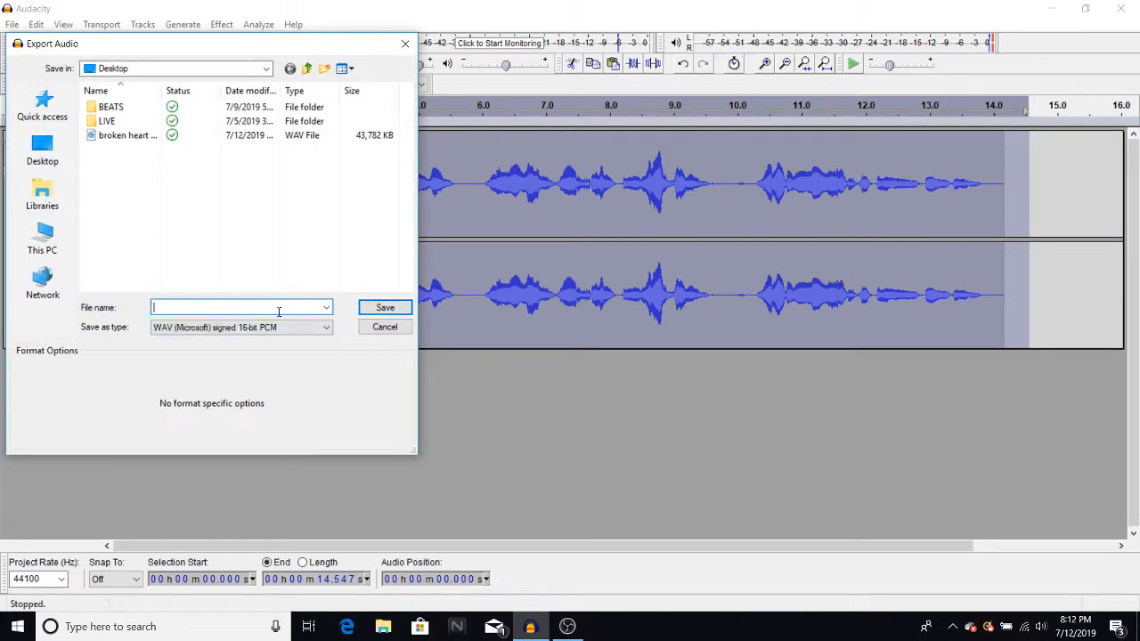
pyautogui.write('billie vocals')
pyautogui.click(42, 151)
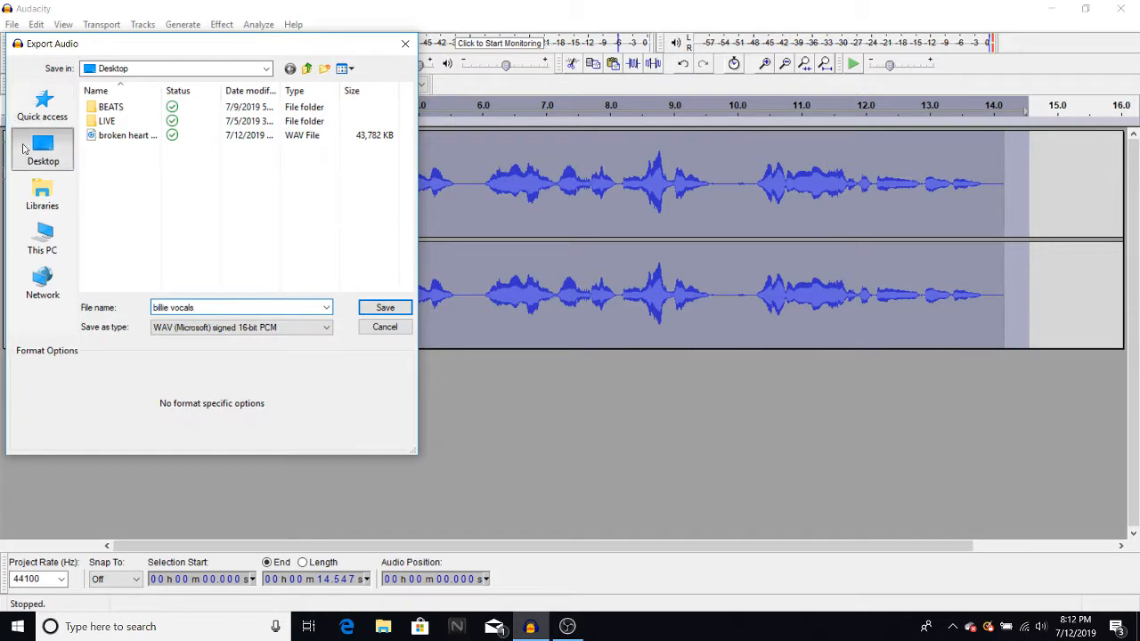
pyautogui.doubleClick(134, 145)
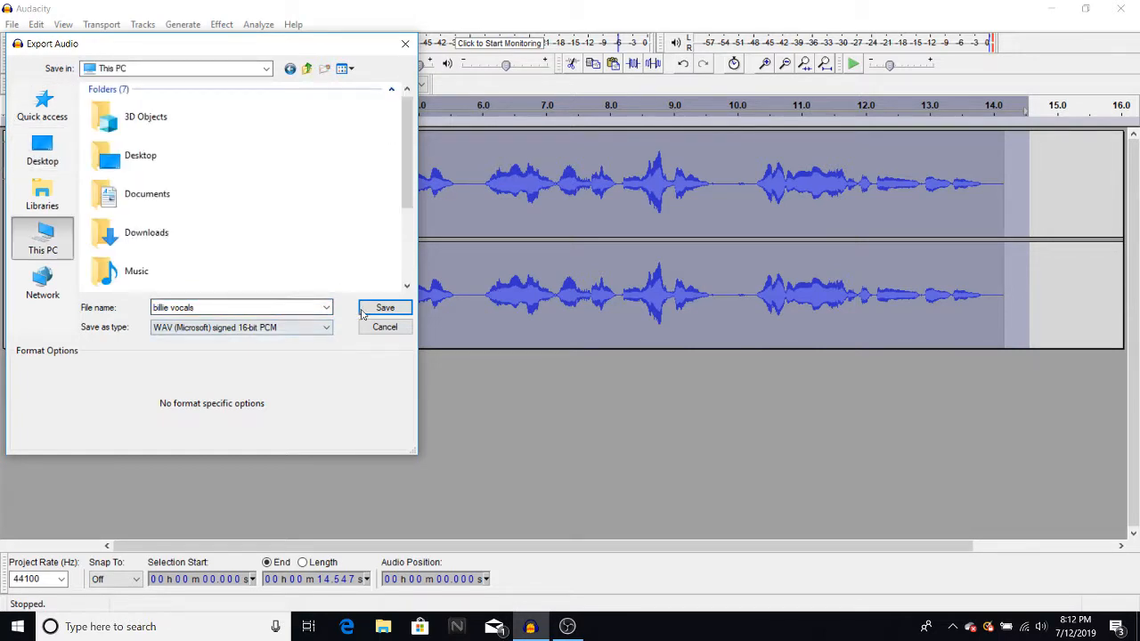
pyautogui.doubleClick(157, 174)
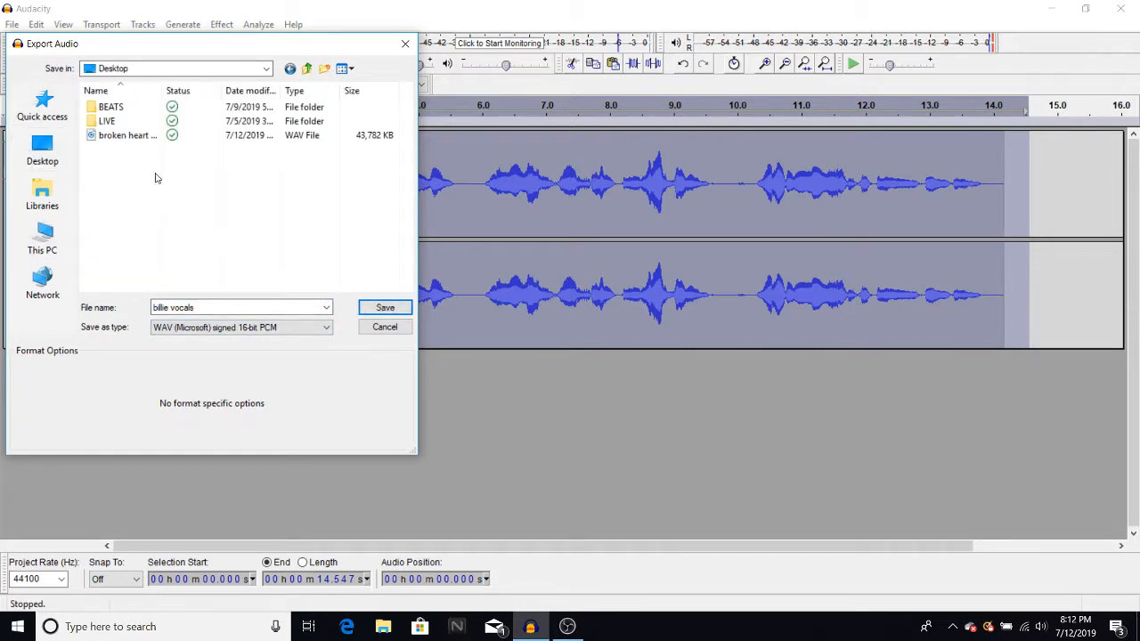
pyautogui.click(381, 308)
pyautogui.click(660, 424)
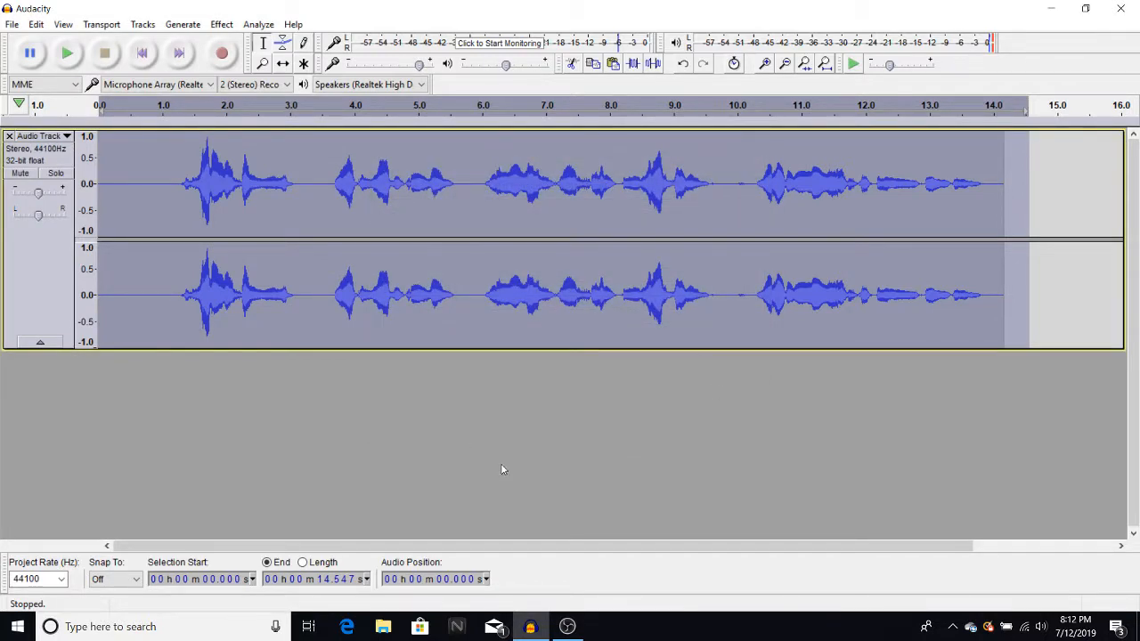
# Close Audacity without saving the project, and move the billie vocals file below the broken heart vocals file on the desktop.
pyautogui.click(1121, 8)
pyautogui.click(614, 312)
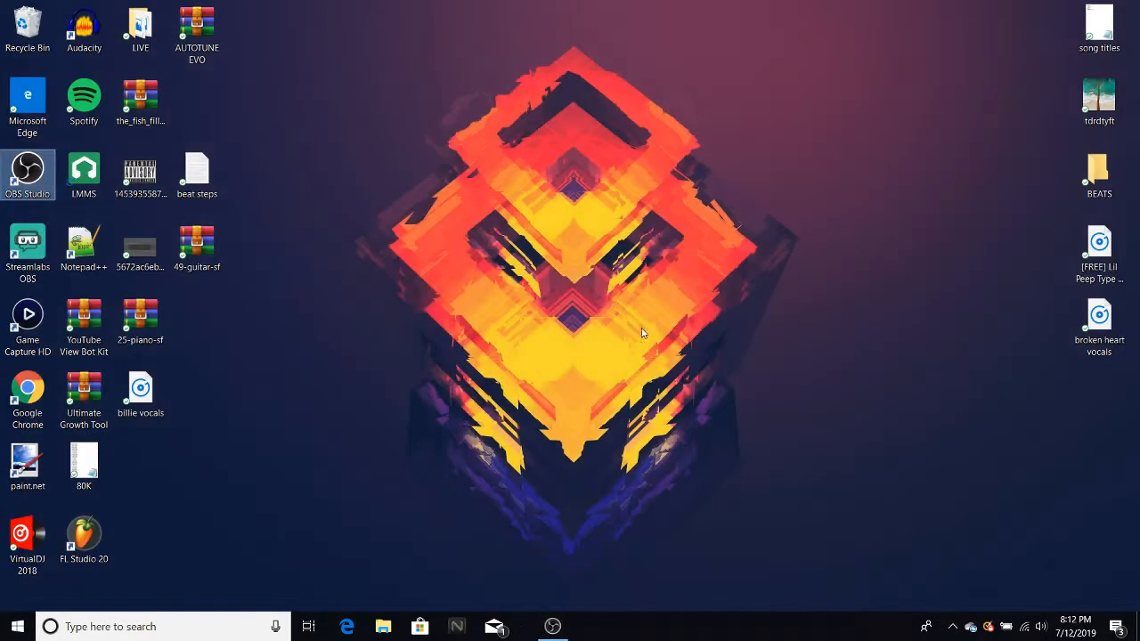
pyautogui.click(827, 410)
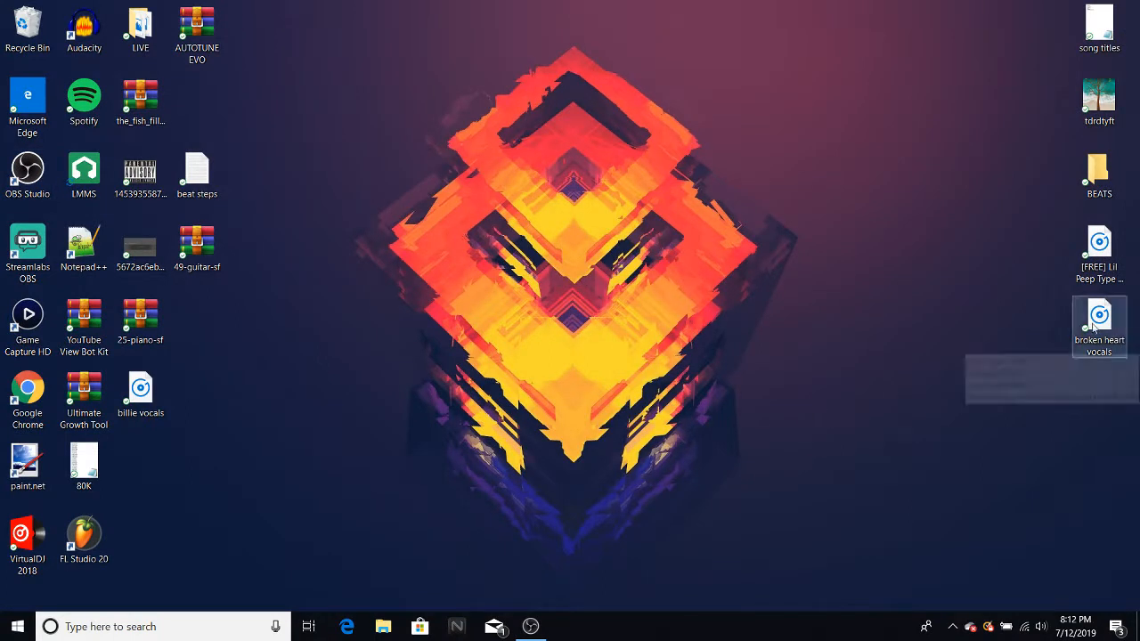
pyautogui.moveTo(163, 397); pyautogui.dragTo(1096, 474)
pyautogui.click(969, 458)
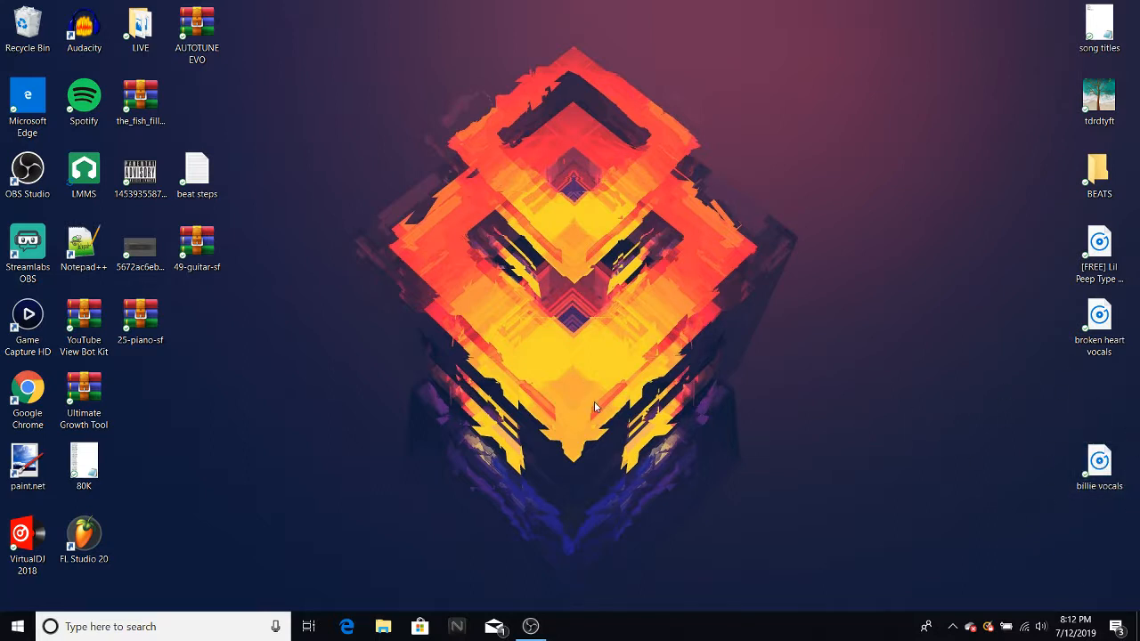
# Open FL Studio 20 and delete the default Snare, Hat, Clap and Kick channels from the channel rack.
pyautogui.doubleClick(83, 537)
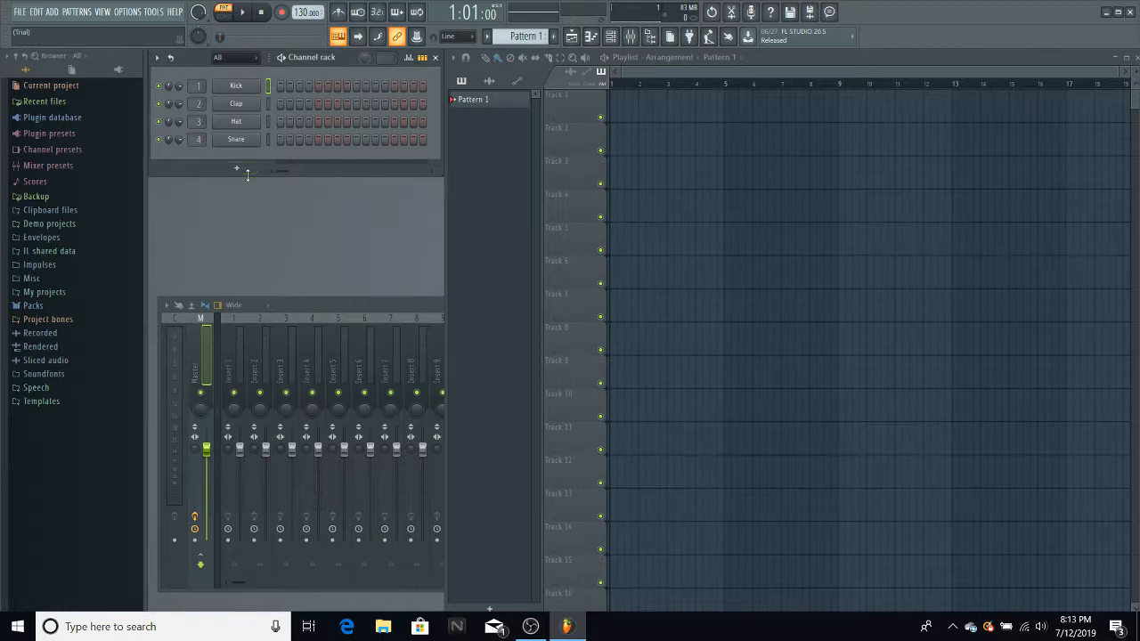
pyautogui.rightClick(237, 140)
pyautogui.click(276, 265)
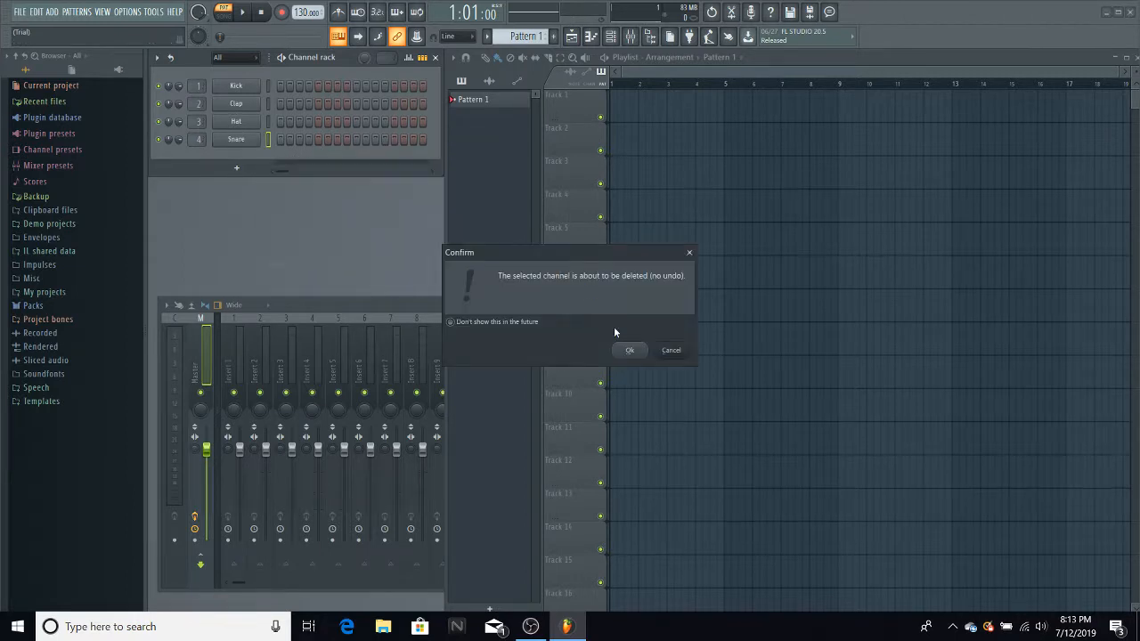
pyautogui.click(628, 348)
pyautogui.rightClick(237, 121)
pyautogui.click(283, 249)
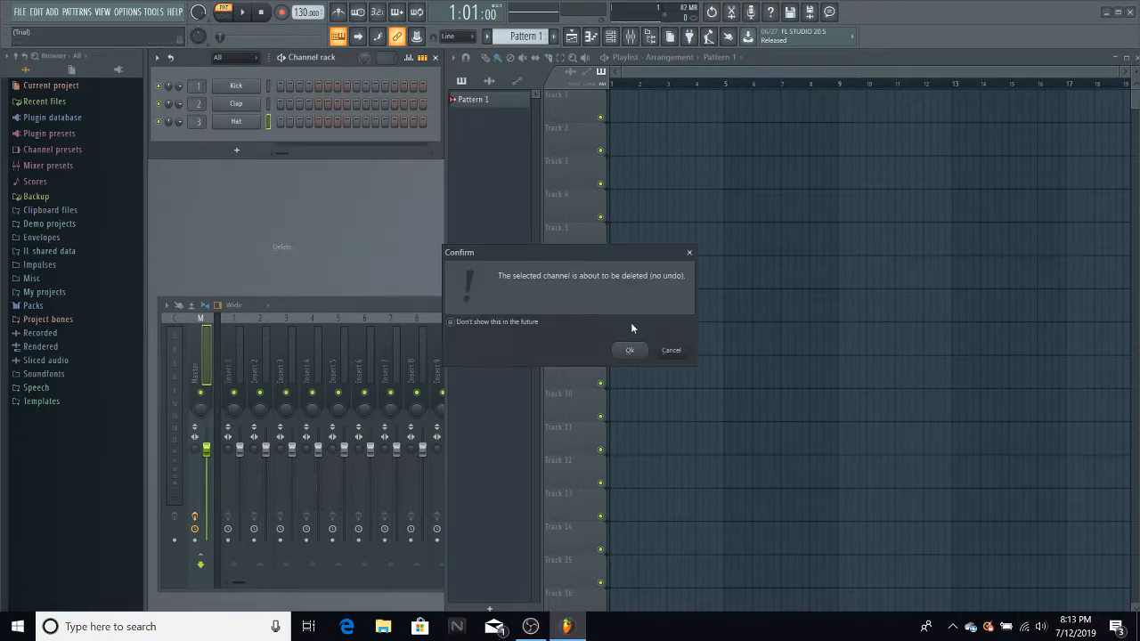
pyautogui.click(640, 352)
pyautogui.rightClick(236, 104)
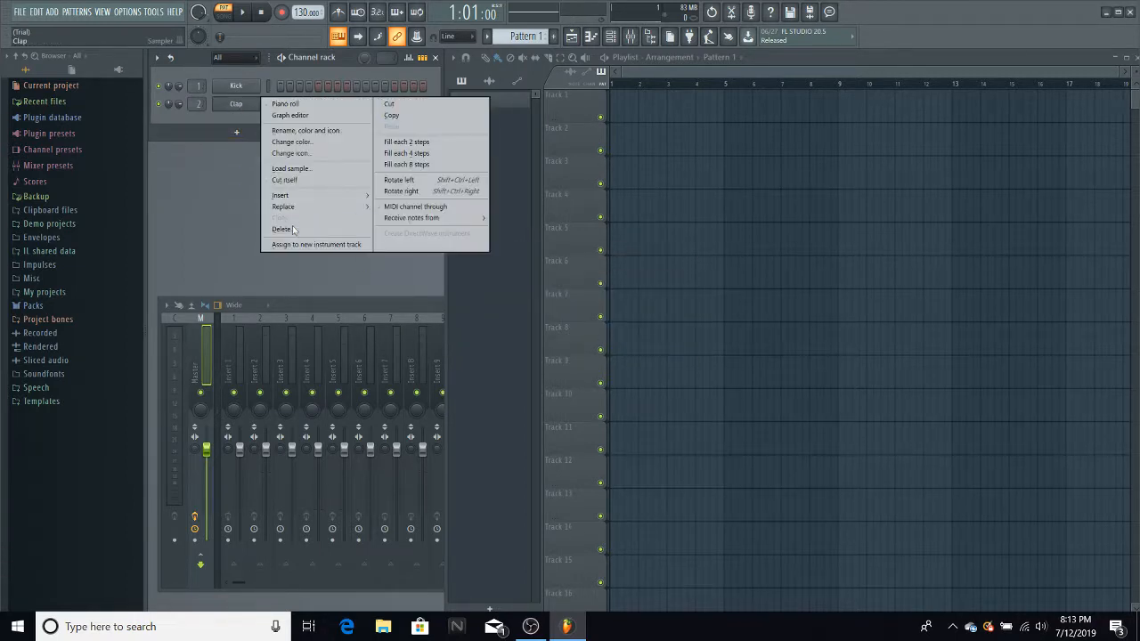
pyautogui.click(283, 231)
pyautogui.click(630, 350)
pyautogui.rightClick(237, 86)
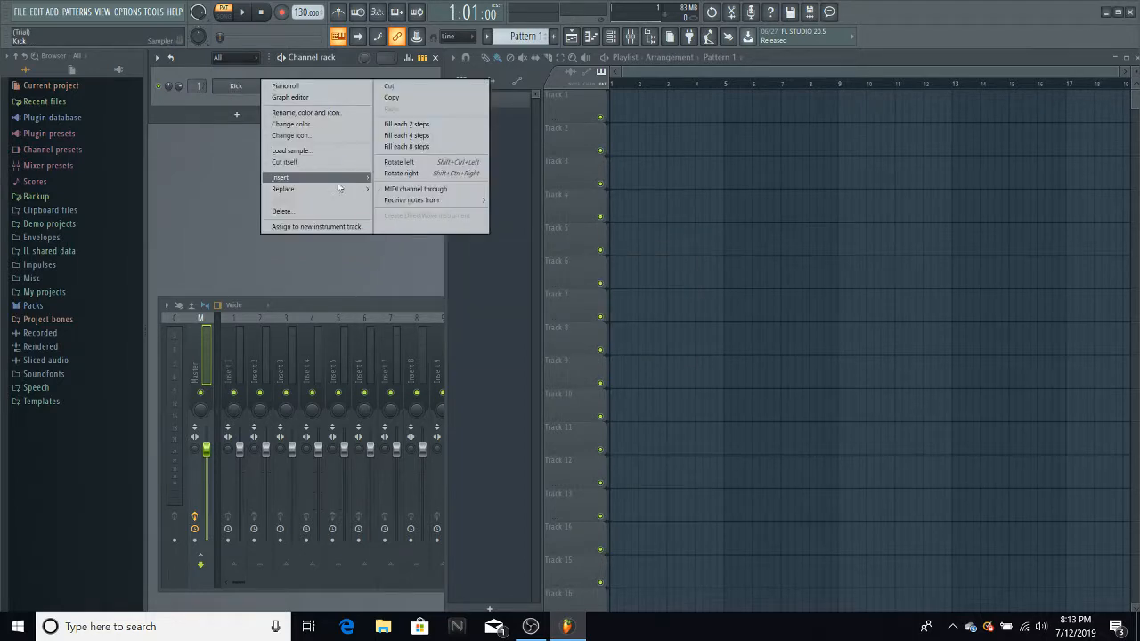
pyautogui.click(313, 213)
pyautogui.click(630, 350)
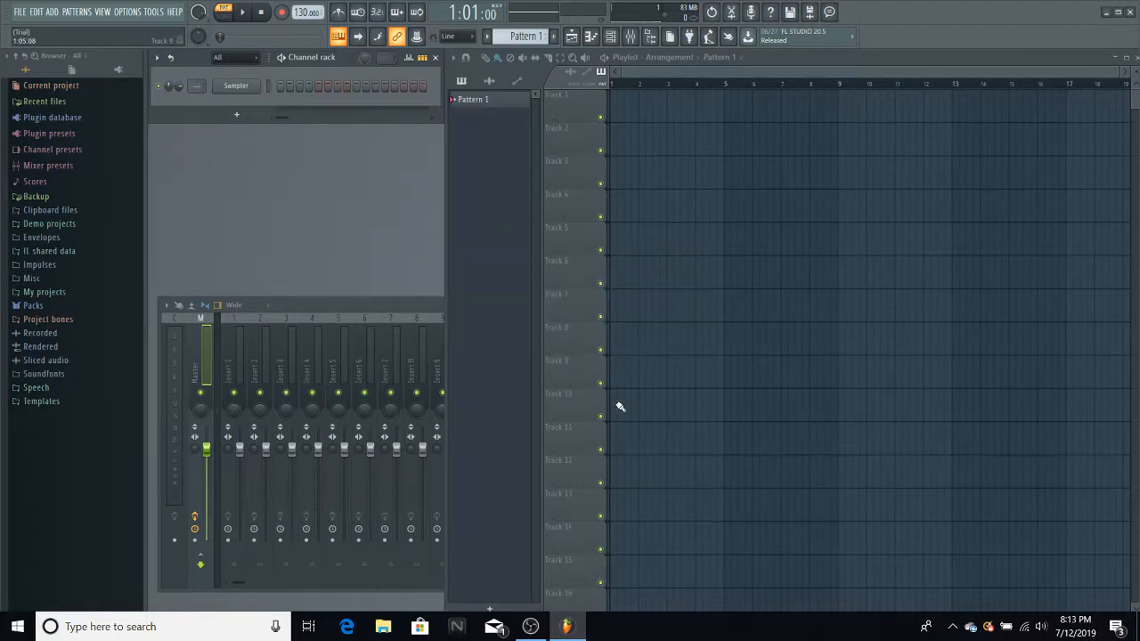
# Place the billie vocals file from the desktop at the start of playlist Track 1, and select Insert 1 in the mixer.
pyautogui.click(566, 626)
pyautogui.moveTo(1100, 465); pyautogui.dragTo(614, 111)
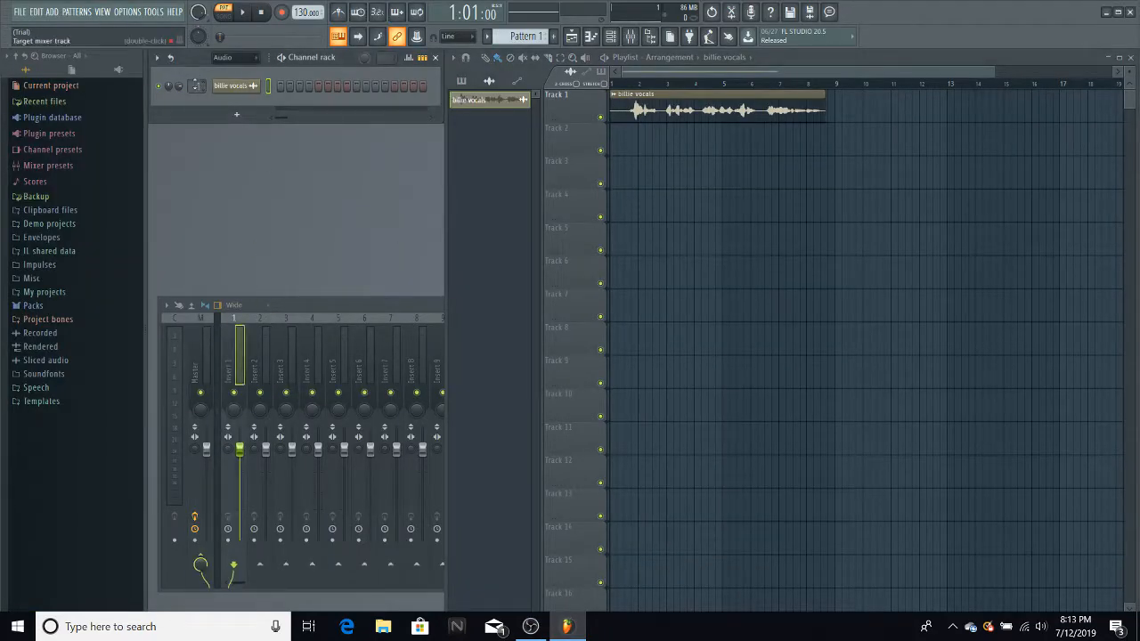
pyautogui.click(265, 306)
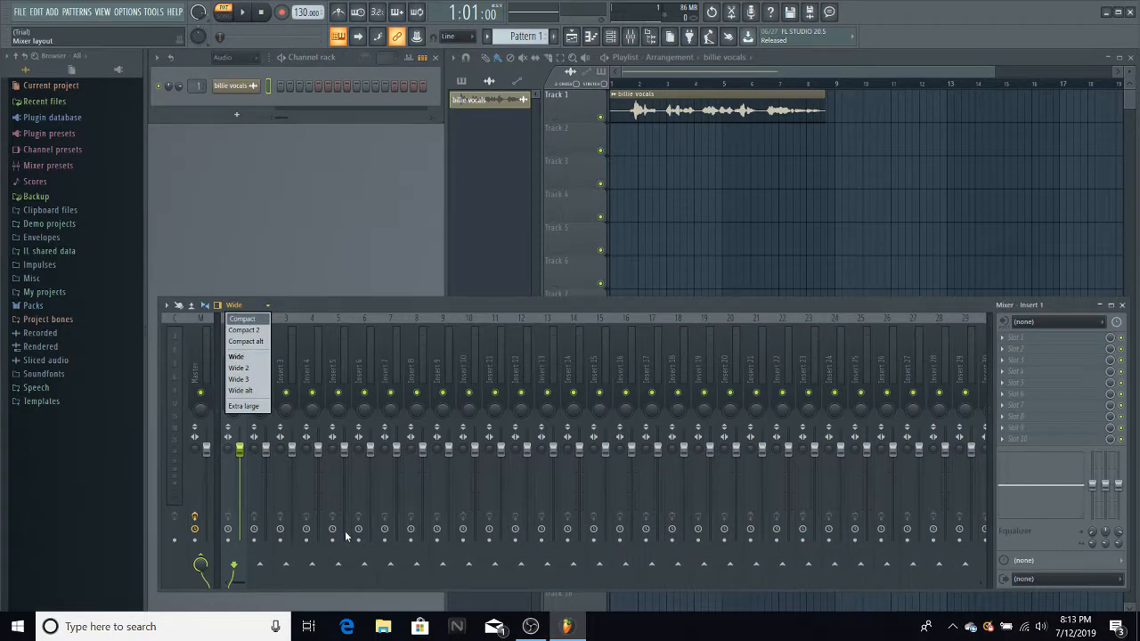
pyautogui.click(198, 322)
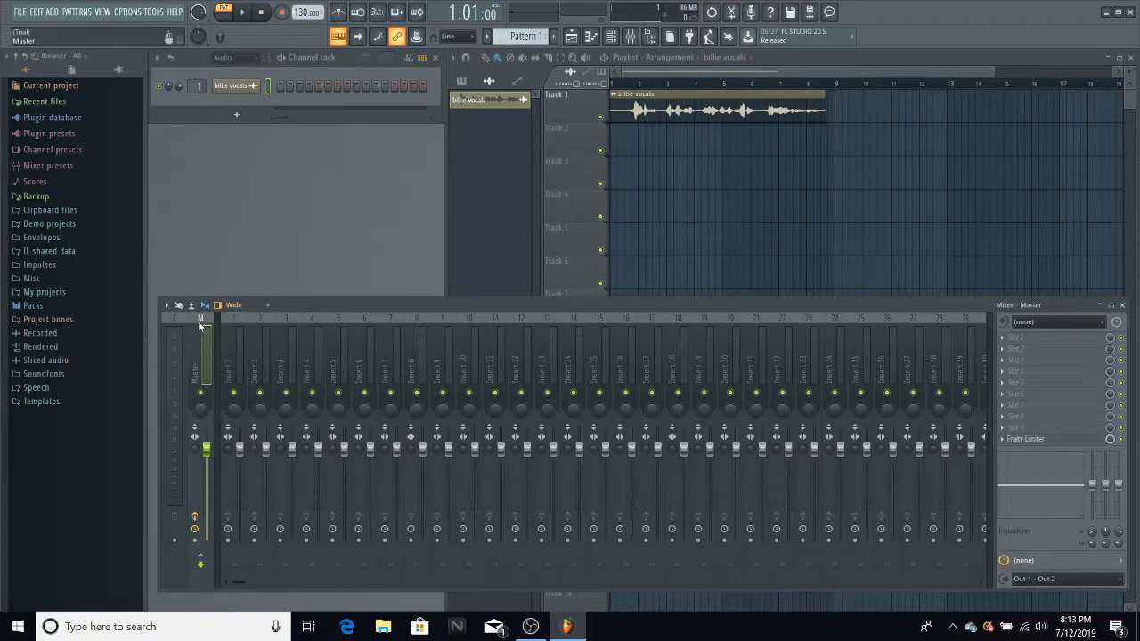
pyautogui.click(228, 371)
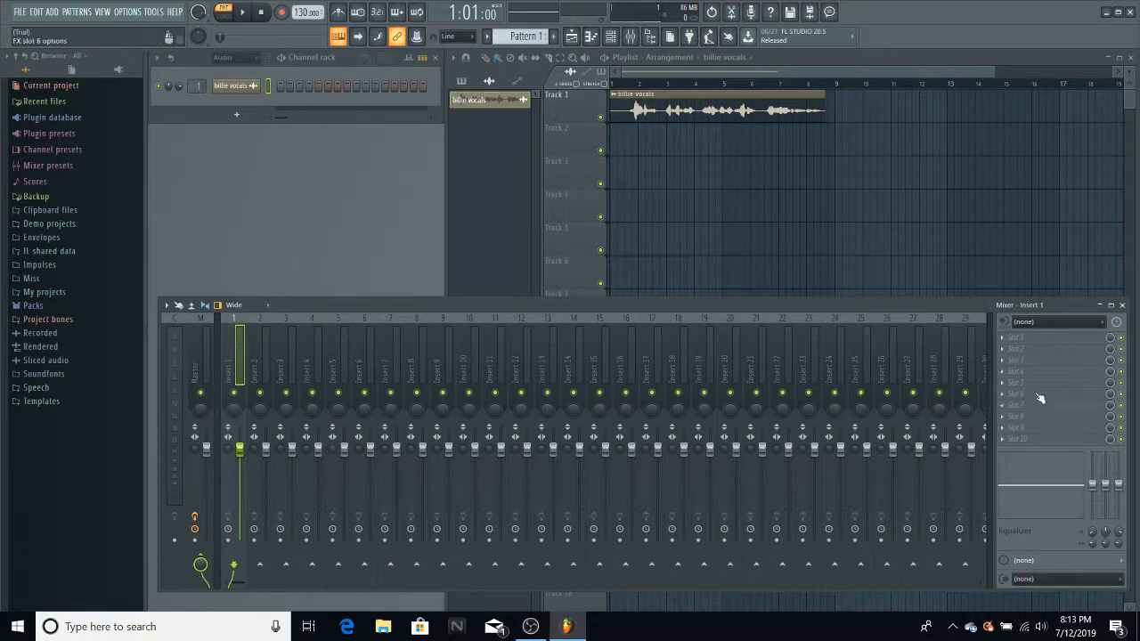
# Add Maximus to effect slot 1 of Insert 1 with the De-esser narrow-band preset, and close the plug-in.
pyautogui.click(1040, 344)
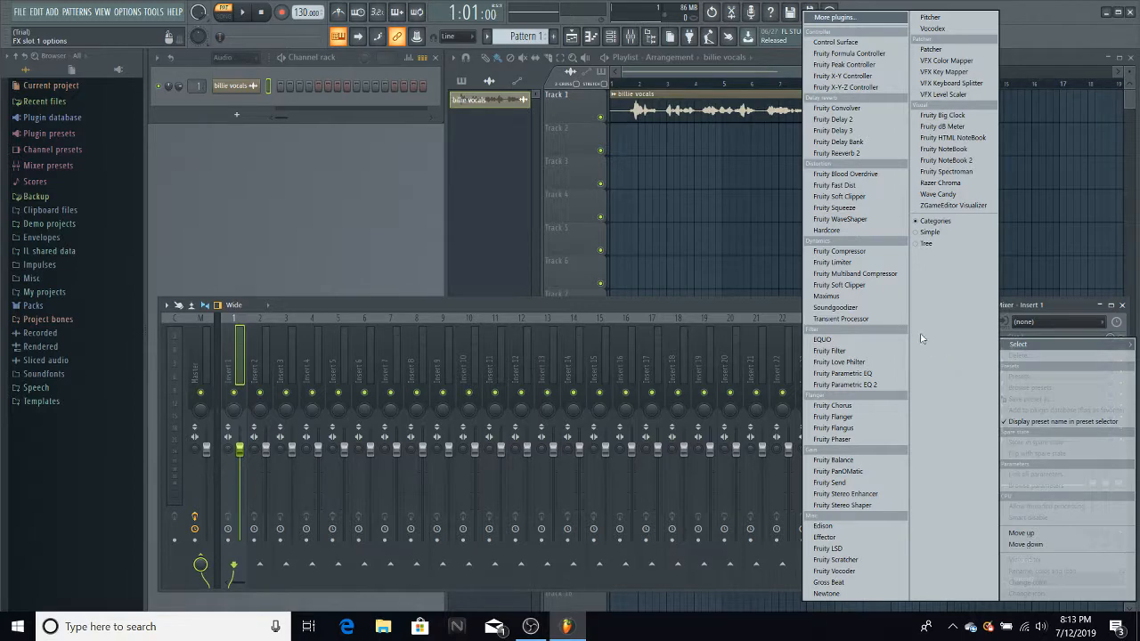
pyautogui.click(828, 296)
pyautogui.click(531, 177)
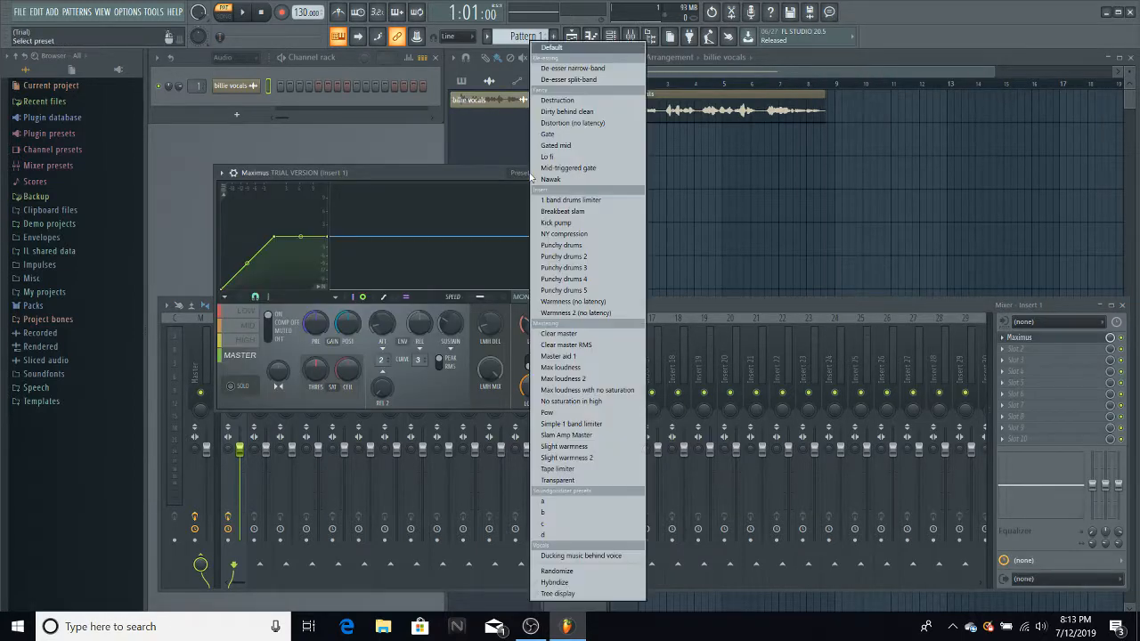
pyautogui.click(573, 67)
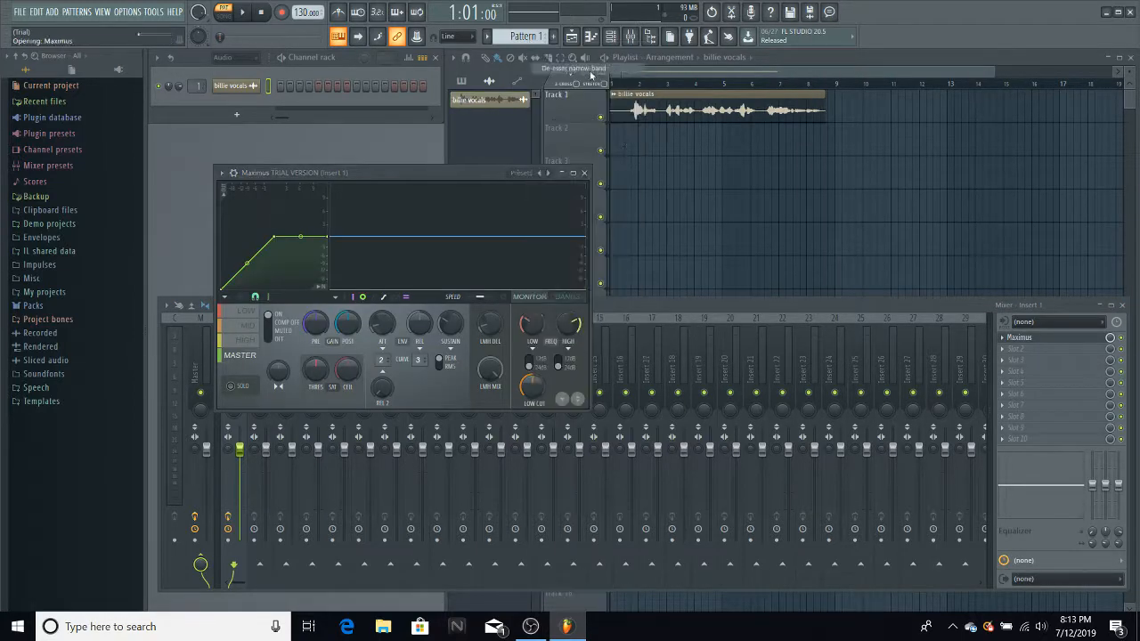
pyautogui.click(584, 173)
# Add Fruity Delay 2 to slot 2 and Fruity Compressor to slot 3 of Insert 1, closing the compressor's window.
pyautogui.click(1025, 349)
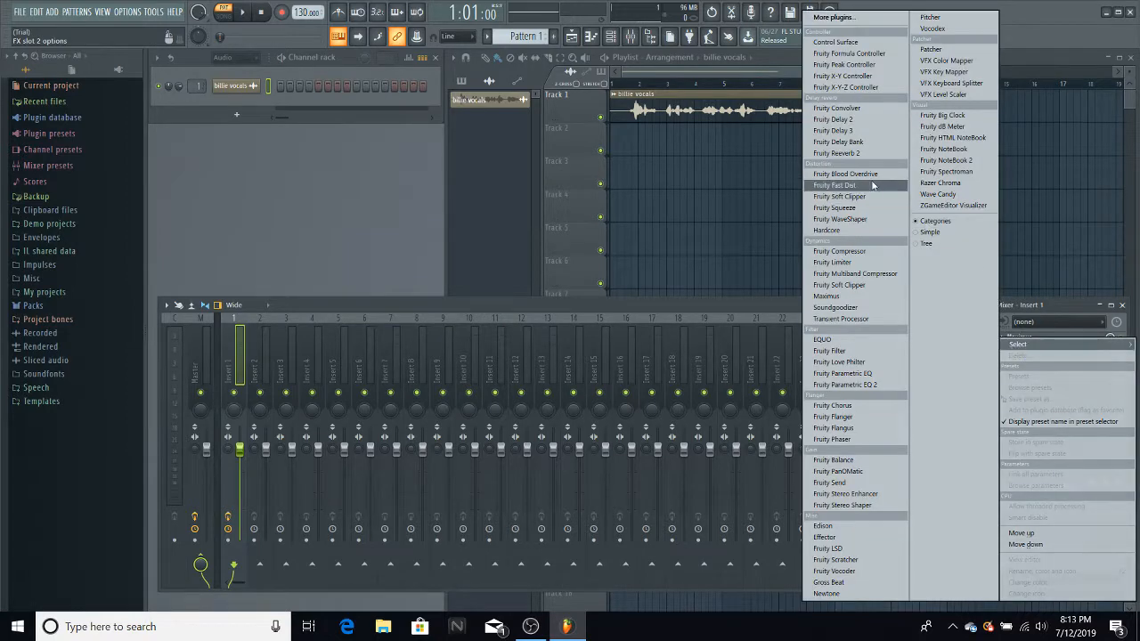
pyautogui.click(837, 120)
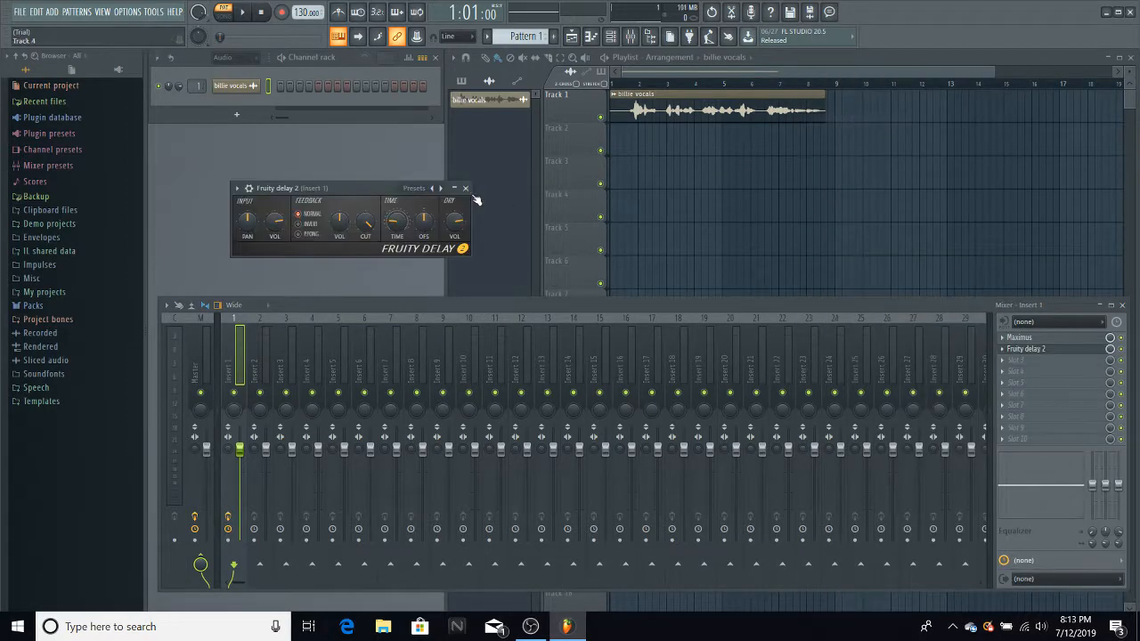
pyautogui.click(1016, 360)
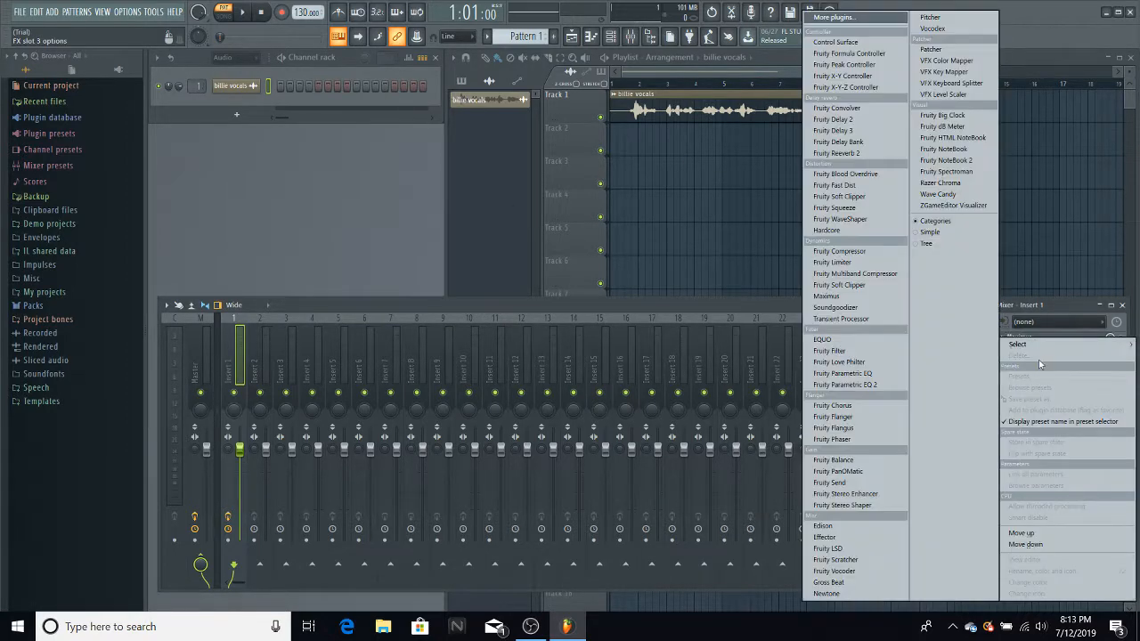
pyautogui.click(854, 251)
pyautogui.click(542, 203)
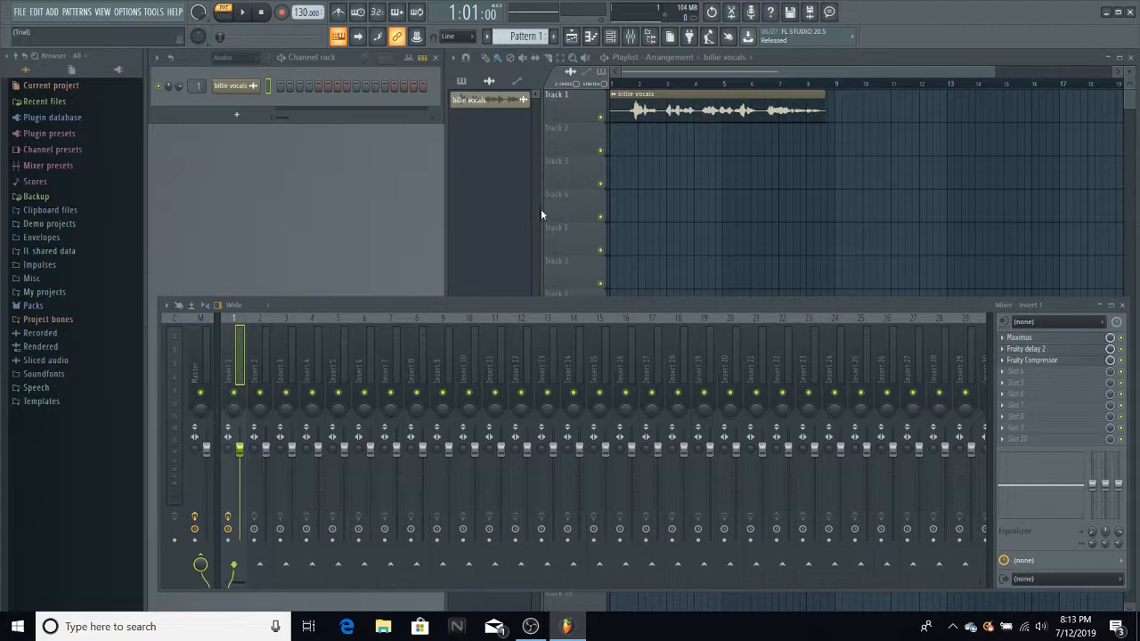
# Add Fruity Parametric EQ 2 to slot 4 of Insert 1, pull band 1 down to cut the lows and raise the higher frequencies.
pyautogui.click(1038, 374)
pyautogui.moveTo(1029, 344)
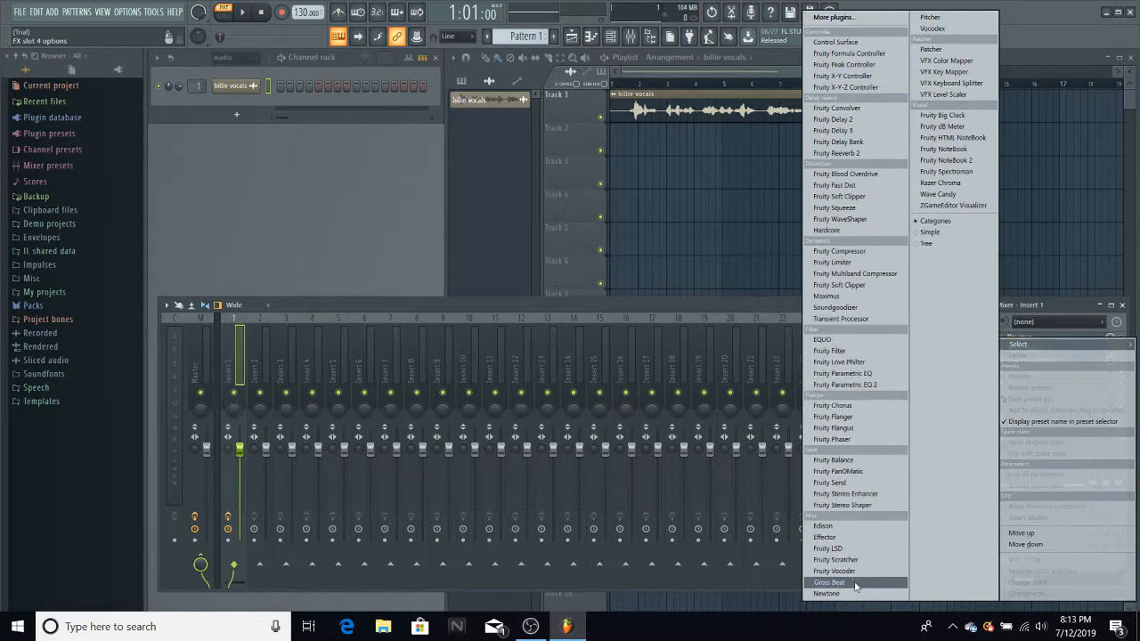
pyautogui.click(887, 384)
pyautogui.moveTo(317, 314); pyautogui.dragTo(318, 377)
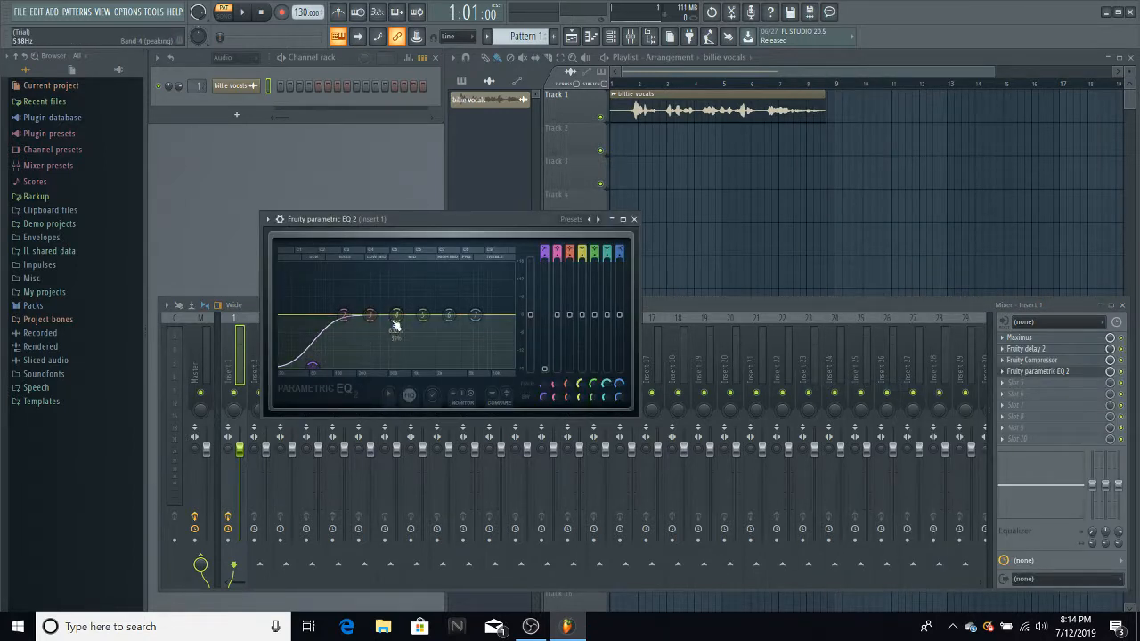
pyautogui.moveTo(396, 316); pyautogui.dragTo(478, 280)
pyautogui.click(634, 219)
# Add Fruity Reeverb 2 to slot 5 of Insert 1, lower the dry level, raise the wet level, set room size to 17, and close it.
pyautogui.click(1033, 383)
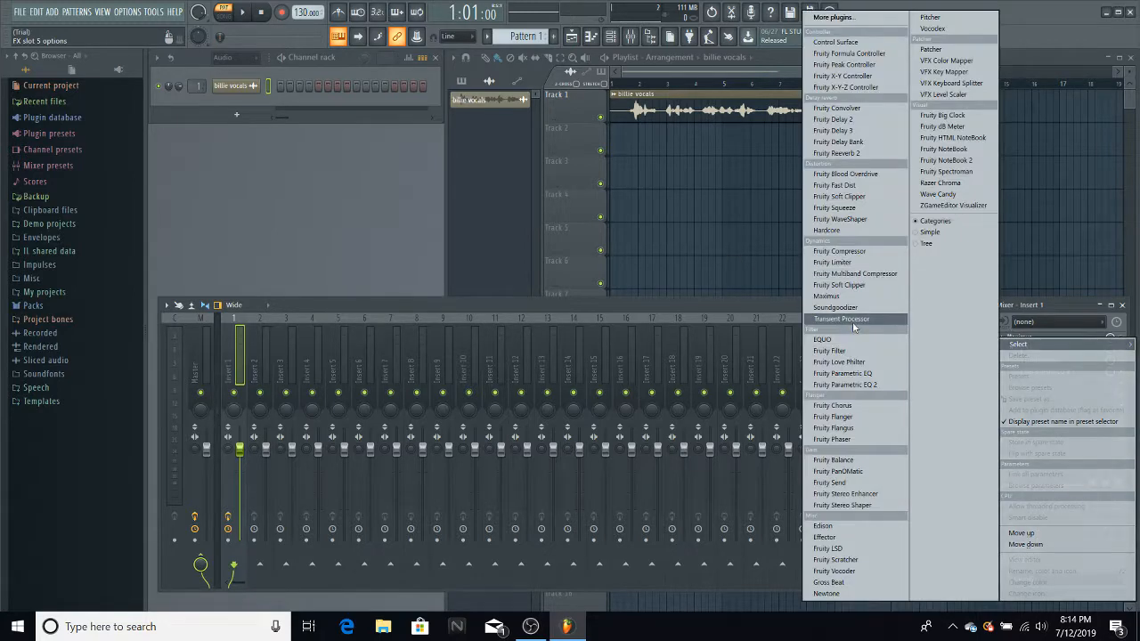
pyautogui.click(869, 152)
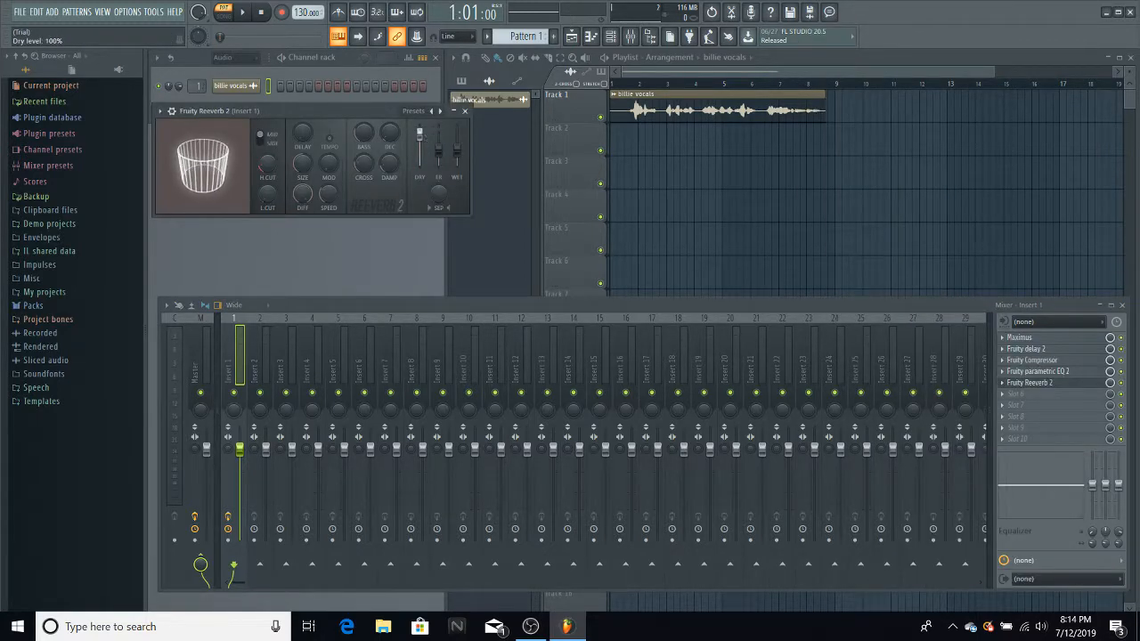
pyautogui.moveTo(419, 134); pyautogui.dragTo(457, 127)
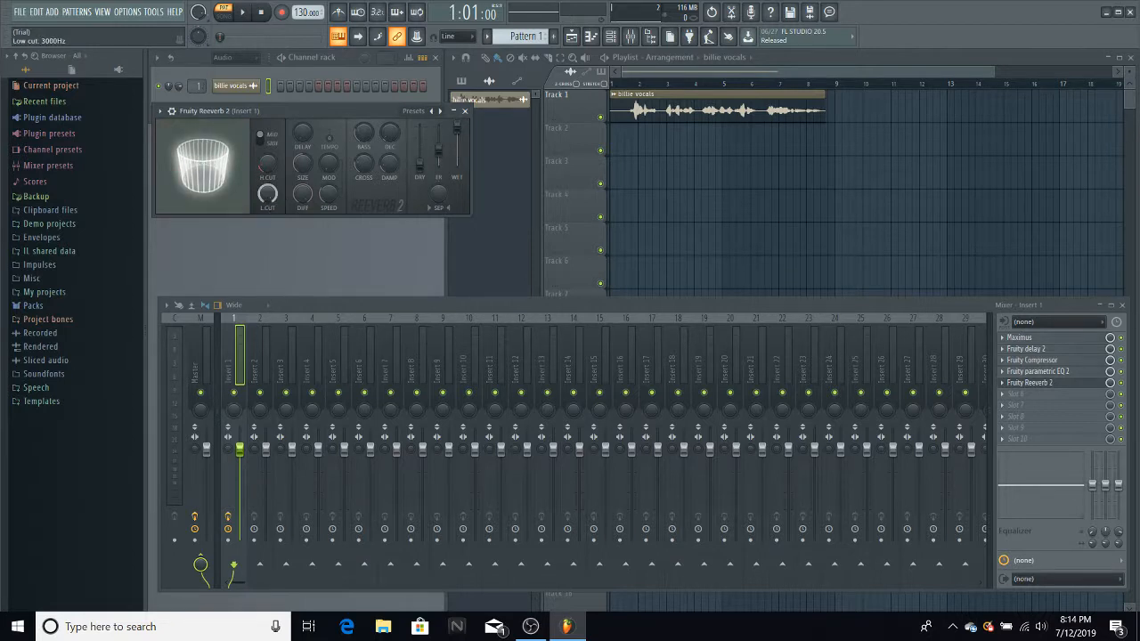
pyautogui.moveTo(303, 163); pyautogui.dragTo(303, 192)
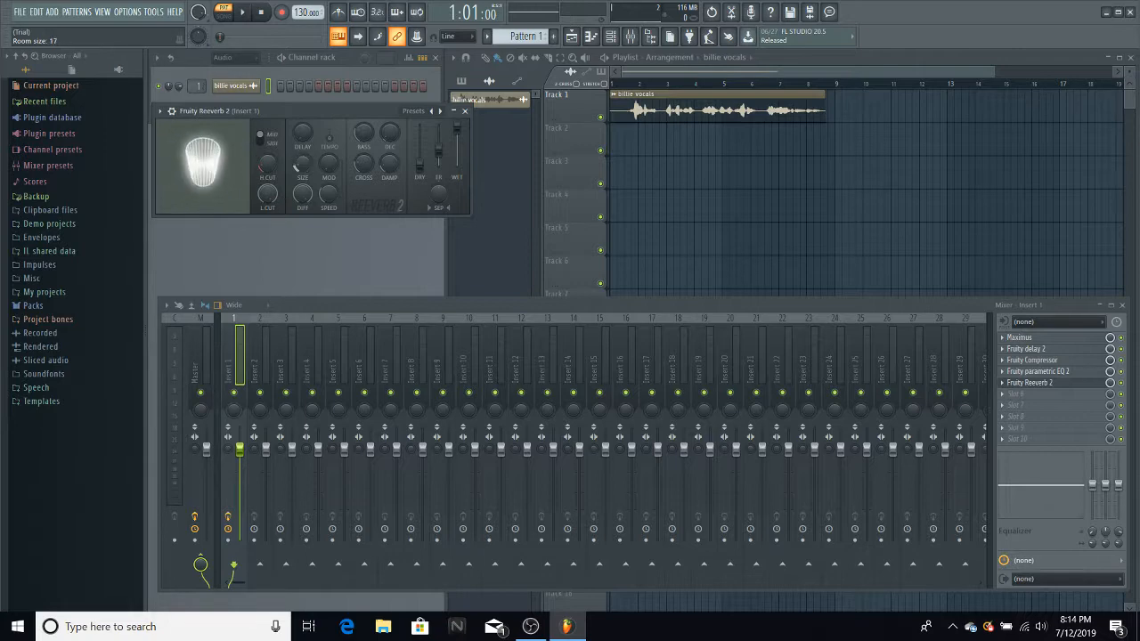
pyautogui.click(464, 111)
# Add Soundgoodizer to slot 7 of Insert 1, adjust its amount, and close the plug-in.
pyautogui.click(1054, 403)
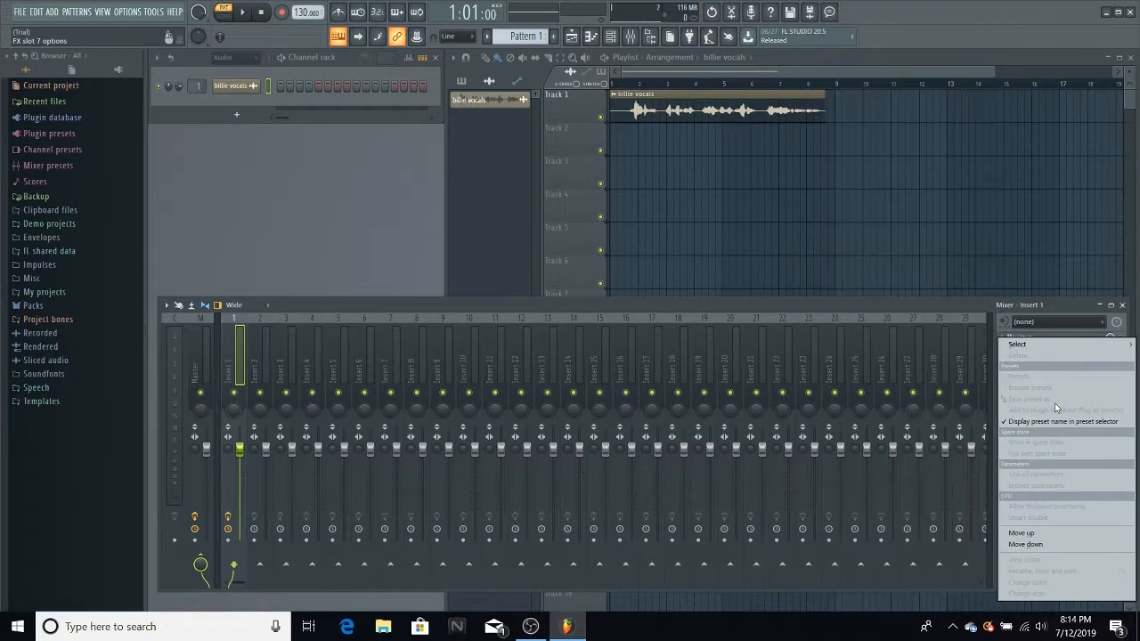
pyautogui.moveTo(1041, 347)
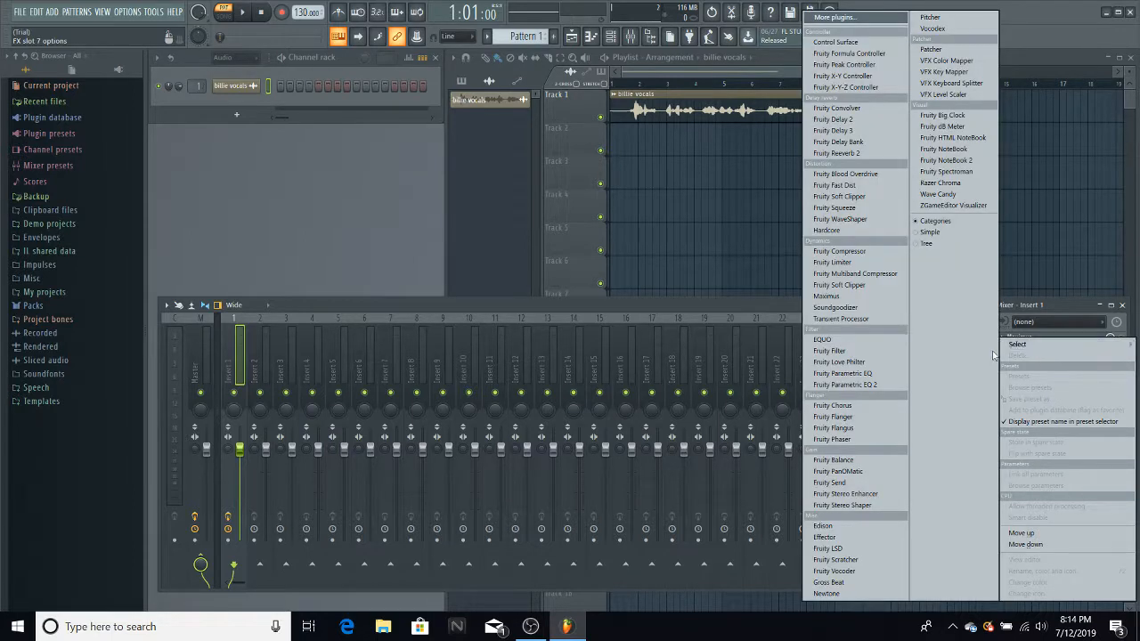
pyautogui.click(836, 307)
pyautogui.moveTo(284, 204); pyautogui.dragTo(284, 178)
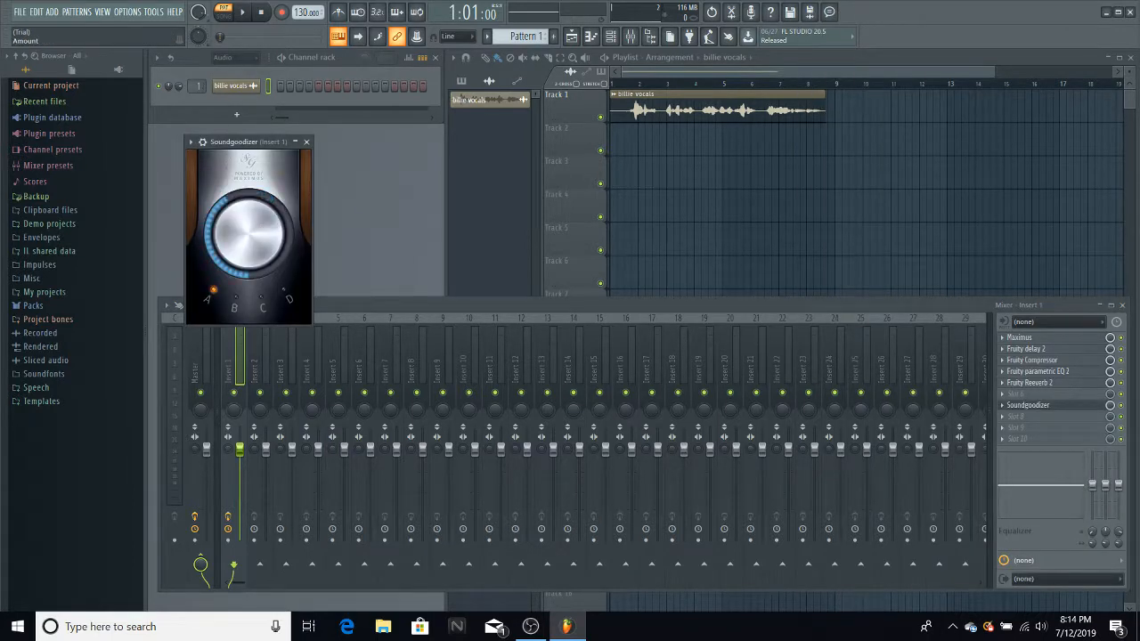
pyautogui.click(306, 142)
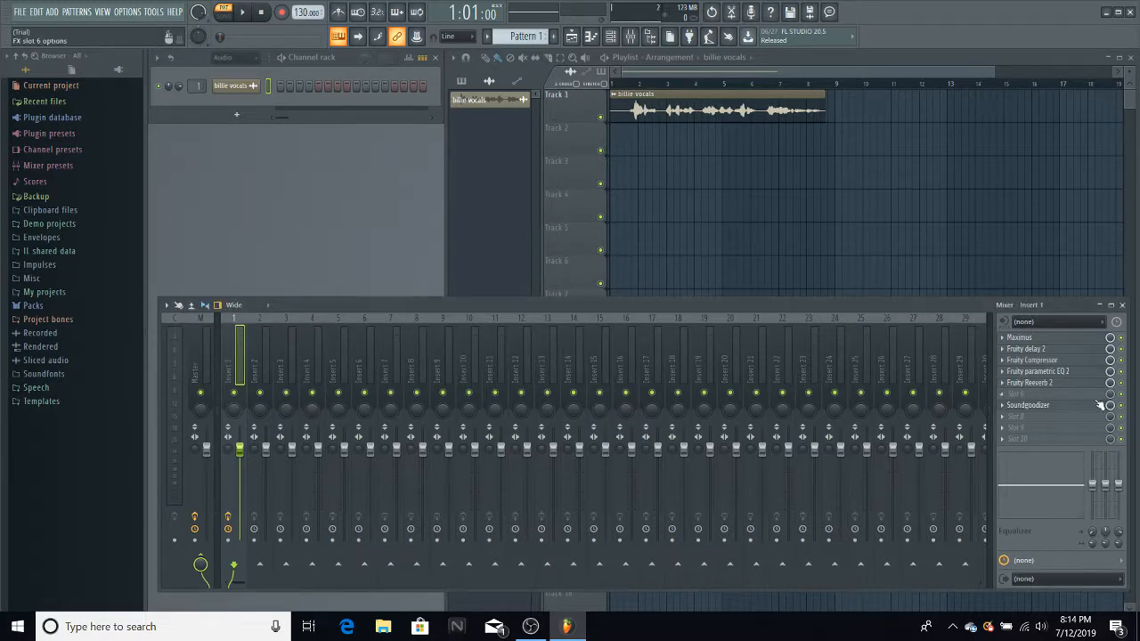
# Add Fruity Convolver to the empty slot 6 of Insert 1 and close its window.
pyautogui.click(1046, 410)
pyautogui.click(1048, 392)
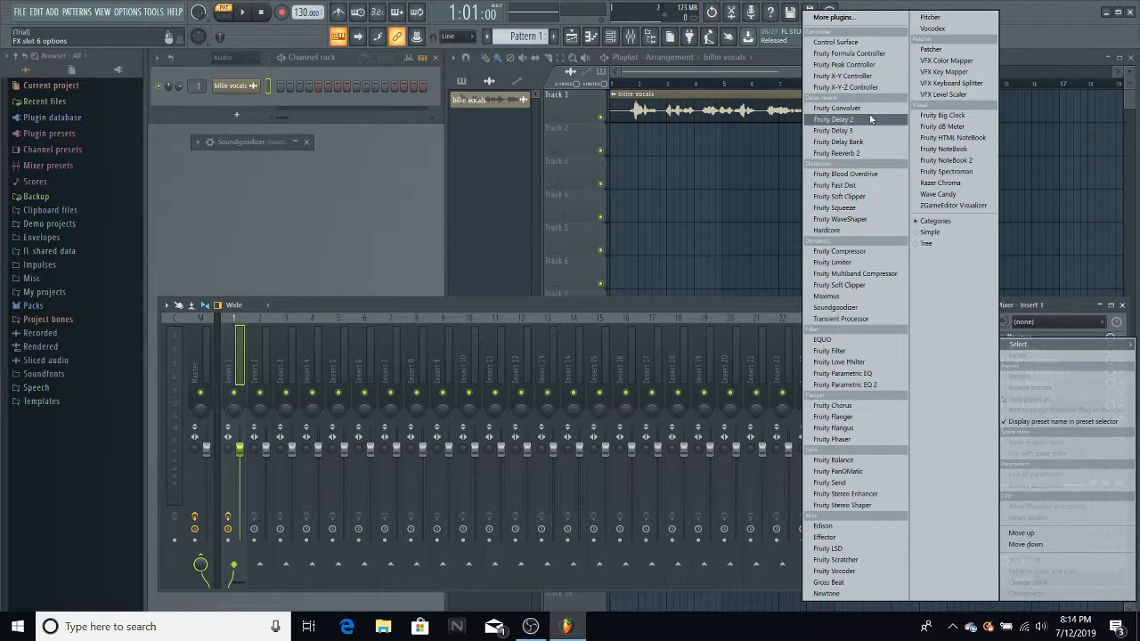
pyautogui.click(842, 108)
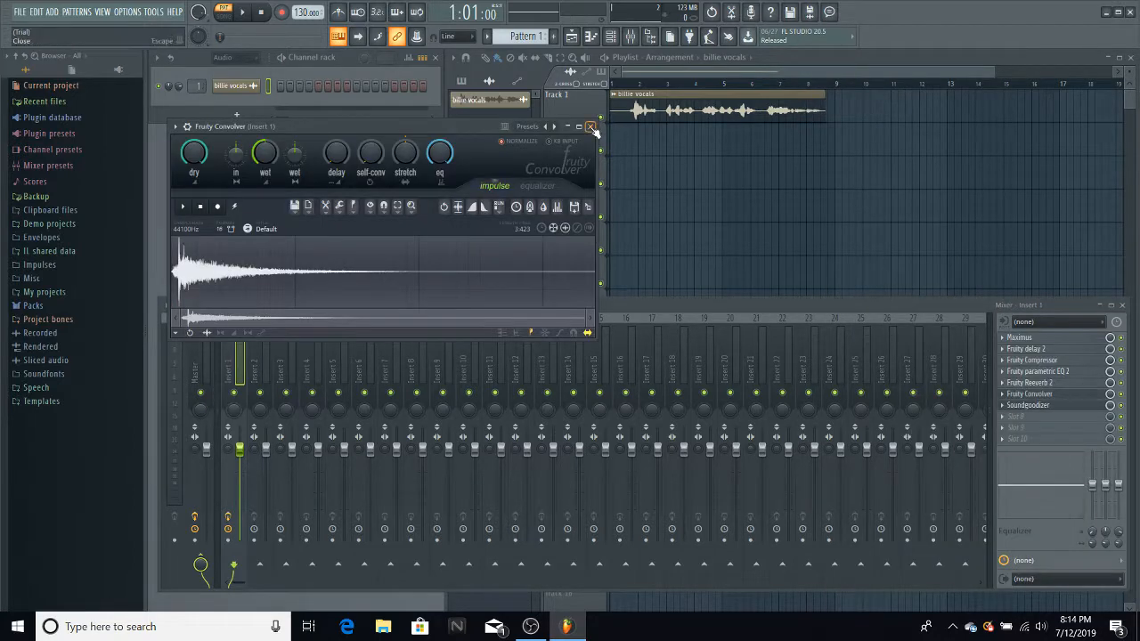
pyautogui.click(590, 126)
# Add Fruity Limiter to slot 8 and Fruity Chorus to slot 9 of Insert 1, closing the limiter's window.
pyautogui.click(1038, 424)
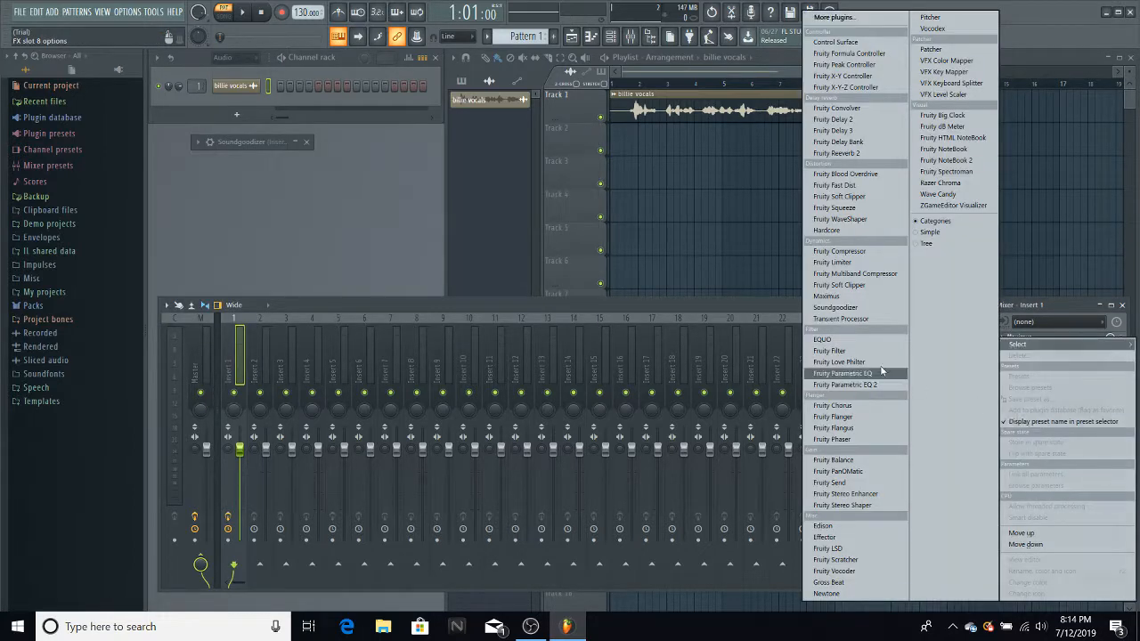
pyautogui.click(842, 264)
pyautogui.click(568, 157)
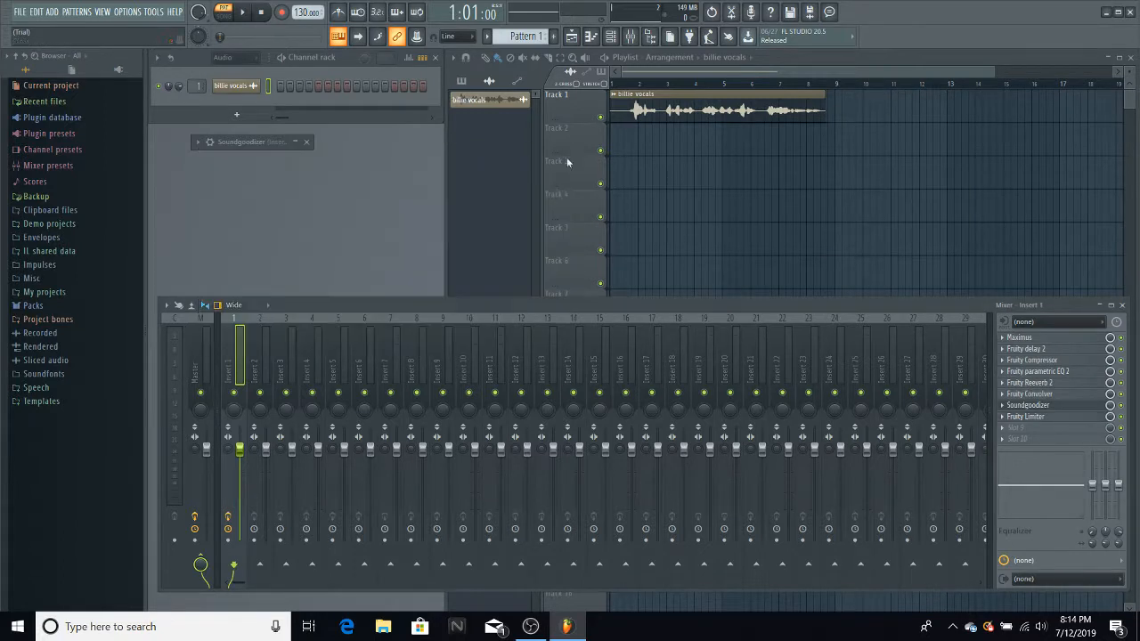
pyautogui.click(1022, 428)
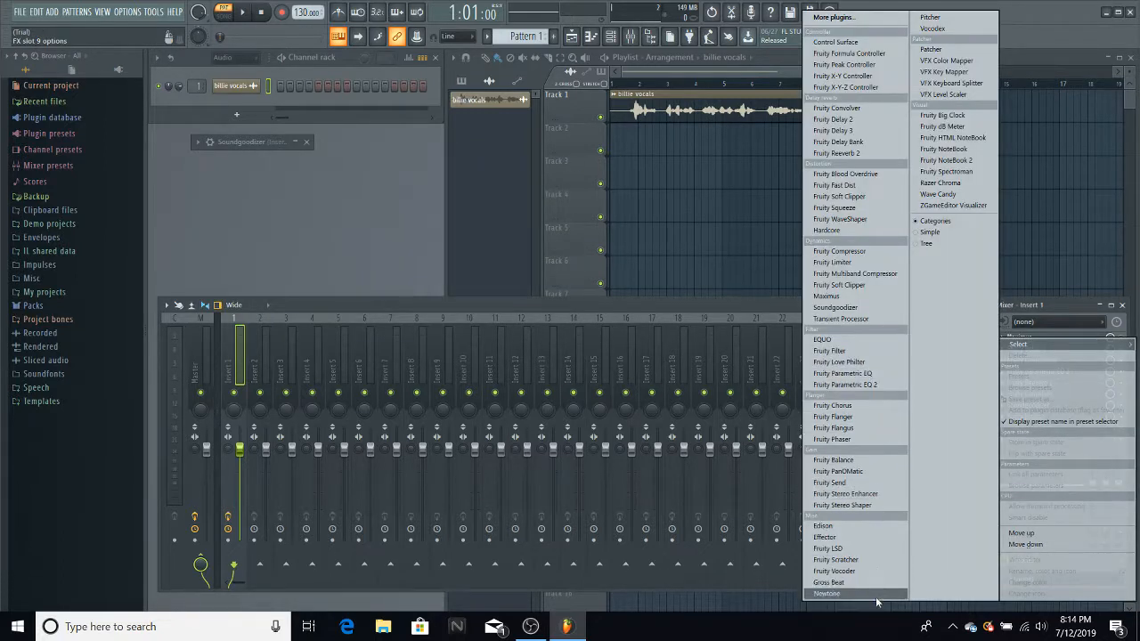
pyautogui.click(871, 406)
pyautogui.rightClick(1024, 445)
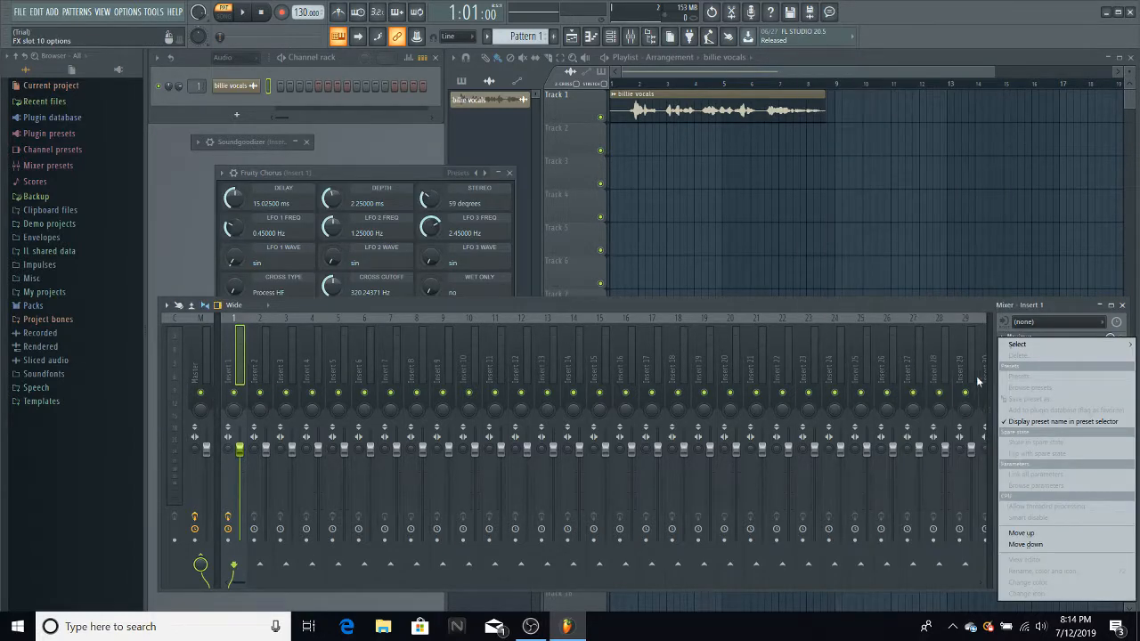
pyautogui.moveTo(1018, 346)
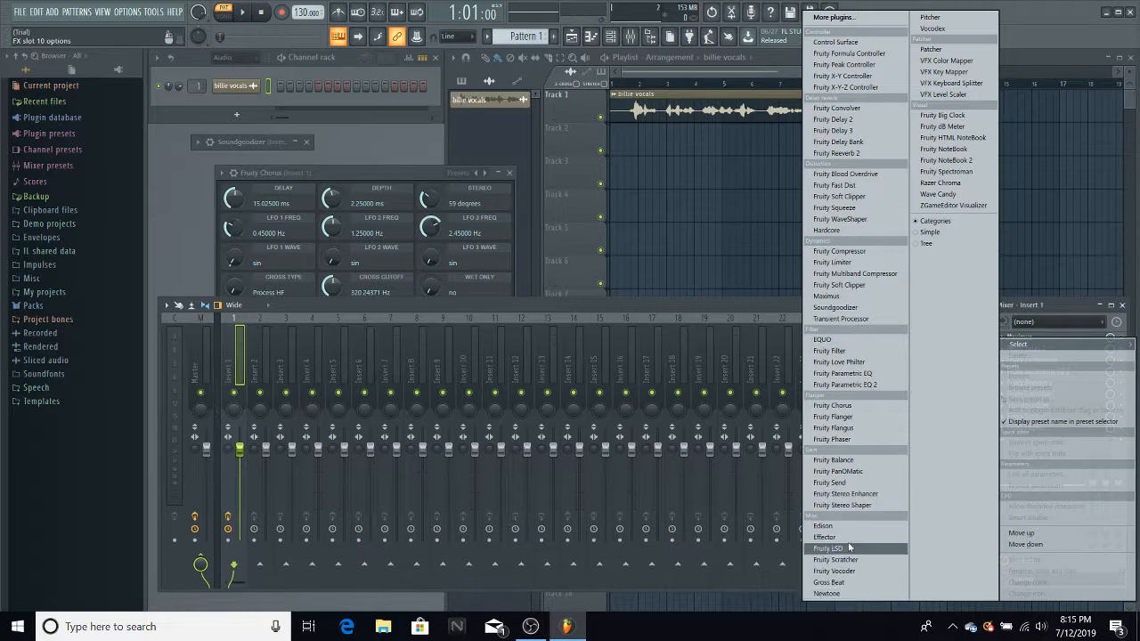
pyautogui.click(771, 303)
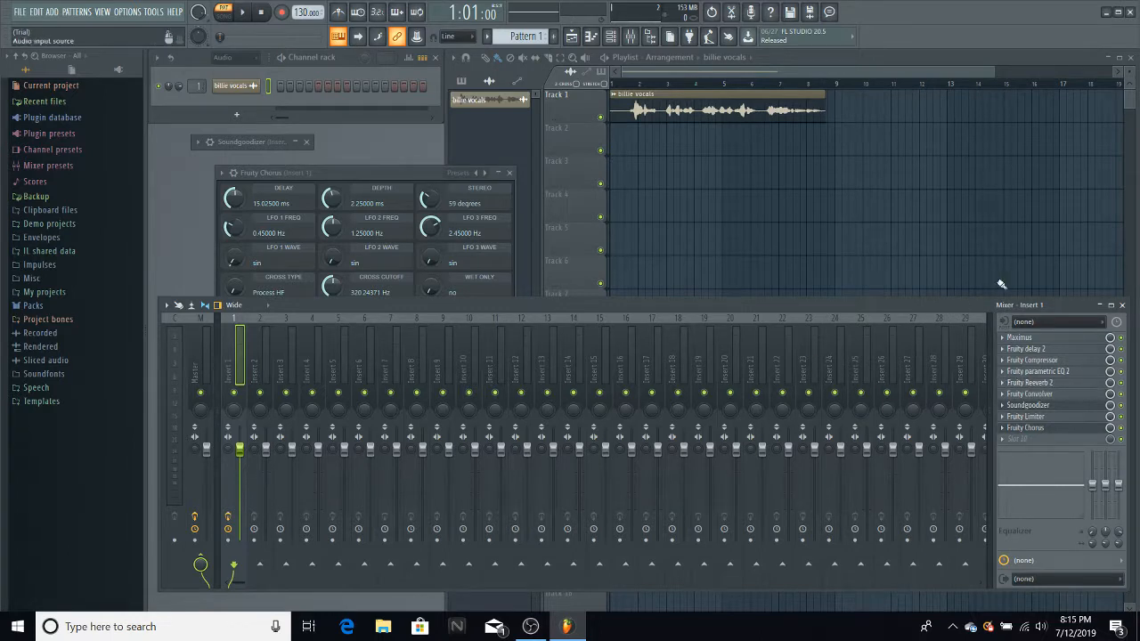
# Play the playlist arrangement from the start to hear the processed vocals, and pause it in bar 2.
pyautogui.click(605, 58)
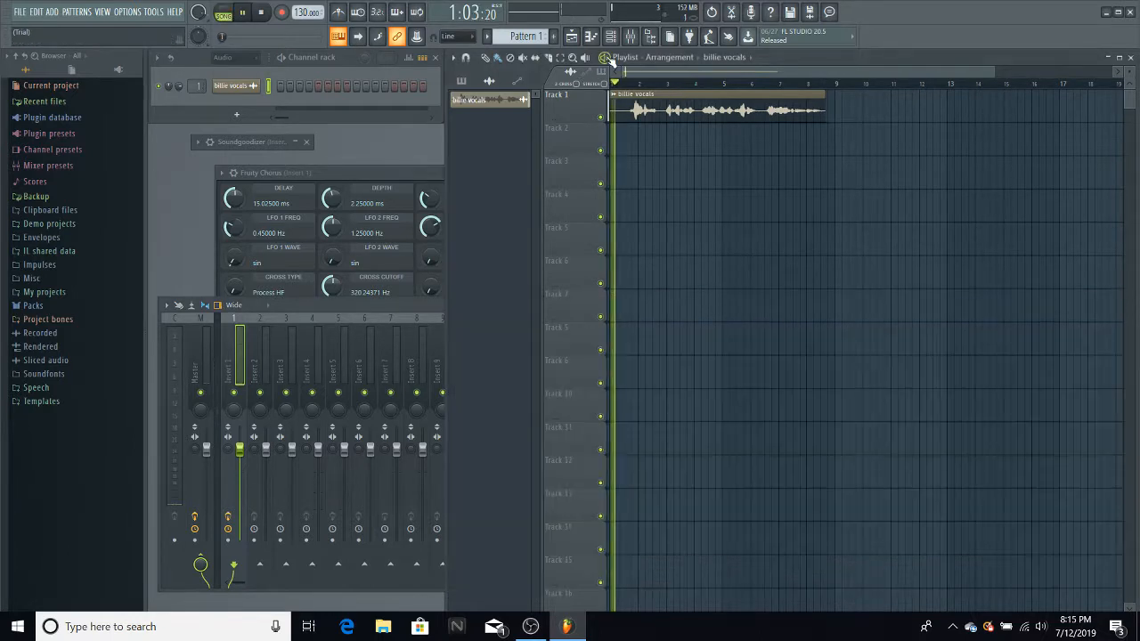
pyautogui.press('space')
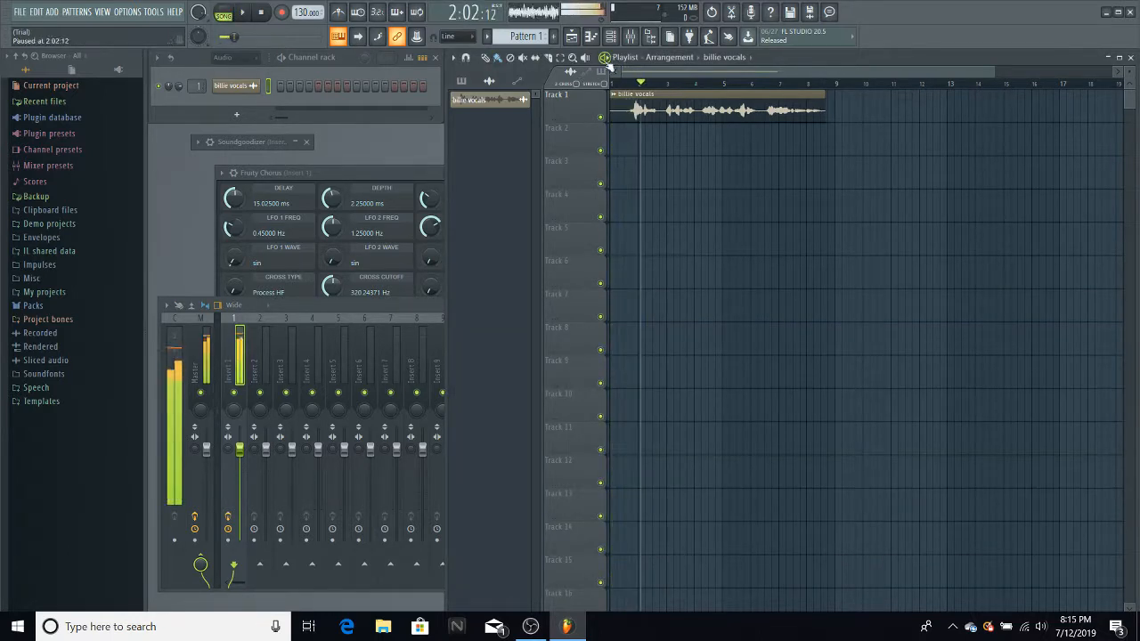
# Turn down the mix level knobs of the nine effects from Maximus to Fruity Chorus on Insert 1.
pyautogui.click(360, 310)
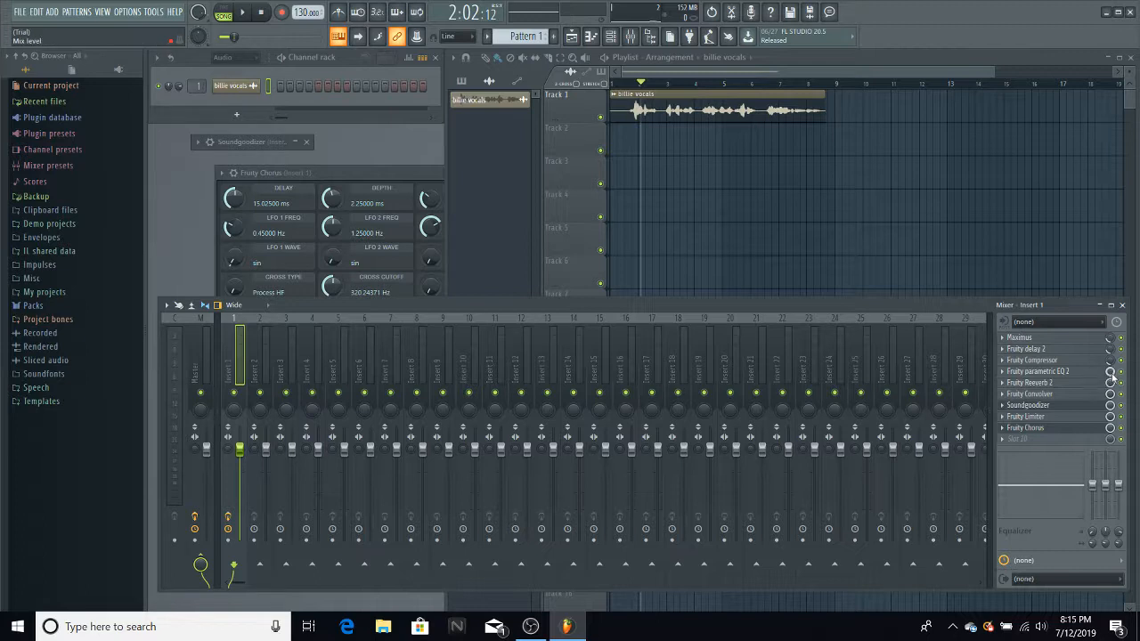
pyautogui.click(1110, 361)
pyautogui.moveTo(1111, 384); pyautogui.dragTo(1110, 430)
pyautogui.moveTo(1111, 416); pyautogui.dragTo(1111, 429)
pyautogui.moveTo(1111, 429); pyautogui.dragTo(1111, 436)
pyautogui.moveTo(1111, 406); pyautogui.dragTo(1110, 410)
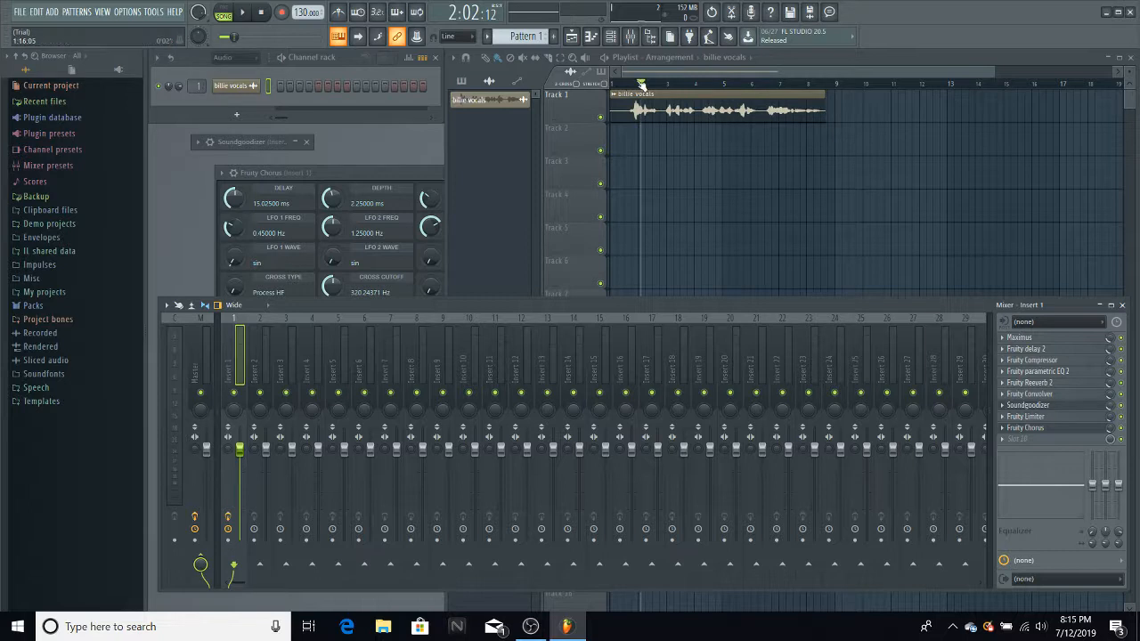
# Return the playhead to the start and play the billie vocals clip to check the effect mix, and stop playback.
pyautogui.moveTo(640, 82); pyautogui.dragTo(599, 92)
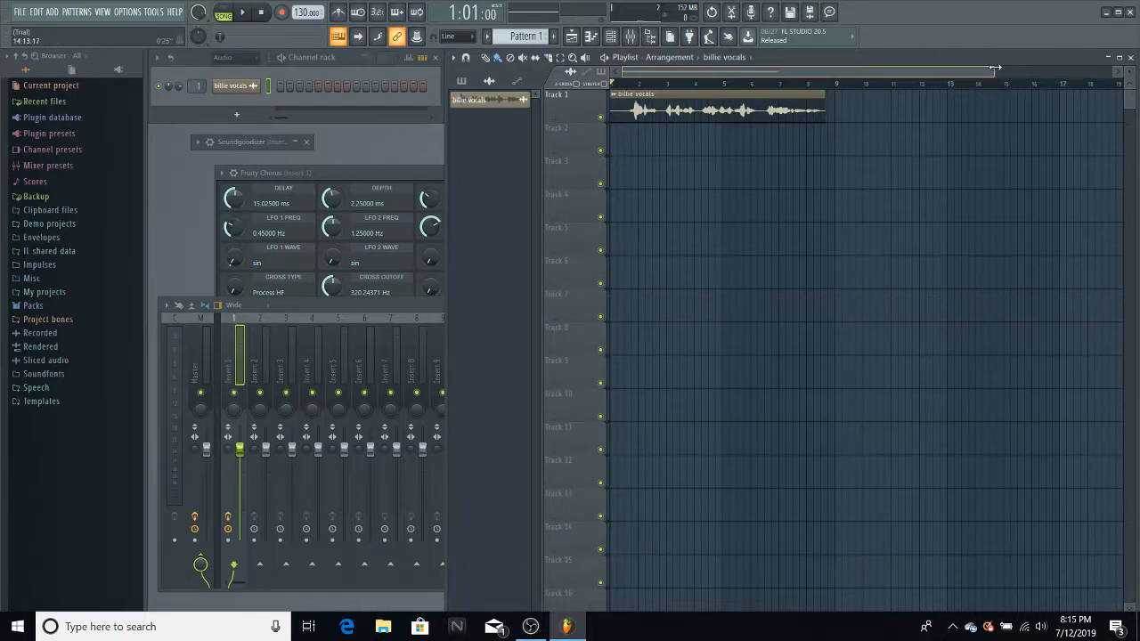
pyautogui.moveTo(996, 71); pyautogui.dragTo(1112, 72)
pyautogui.press('space')
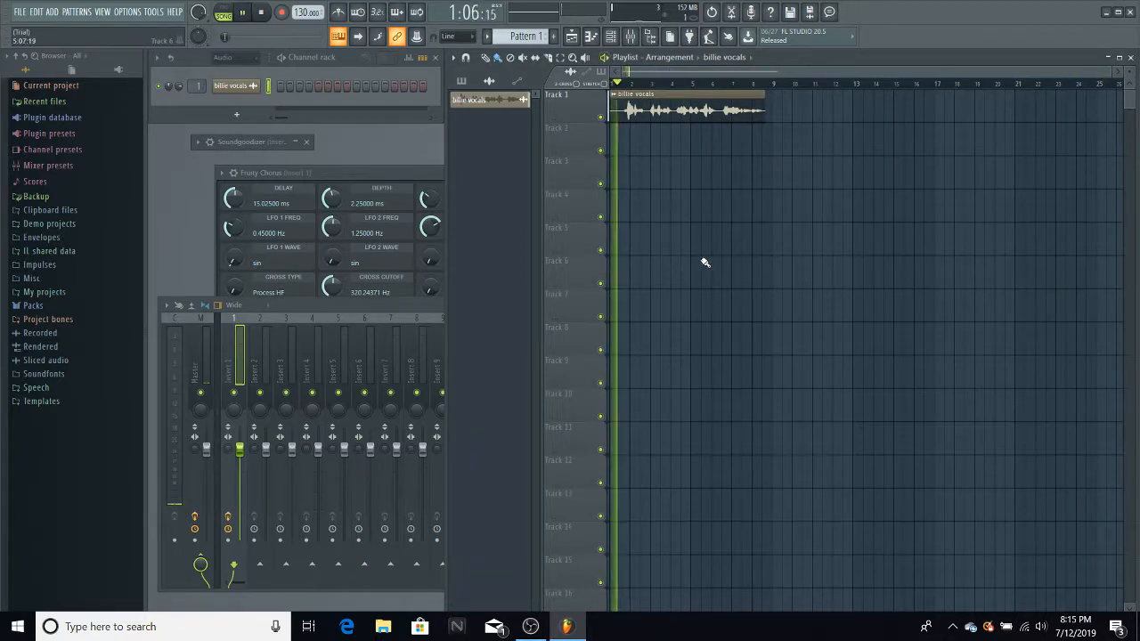
pyautogui.click(415, 302)
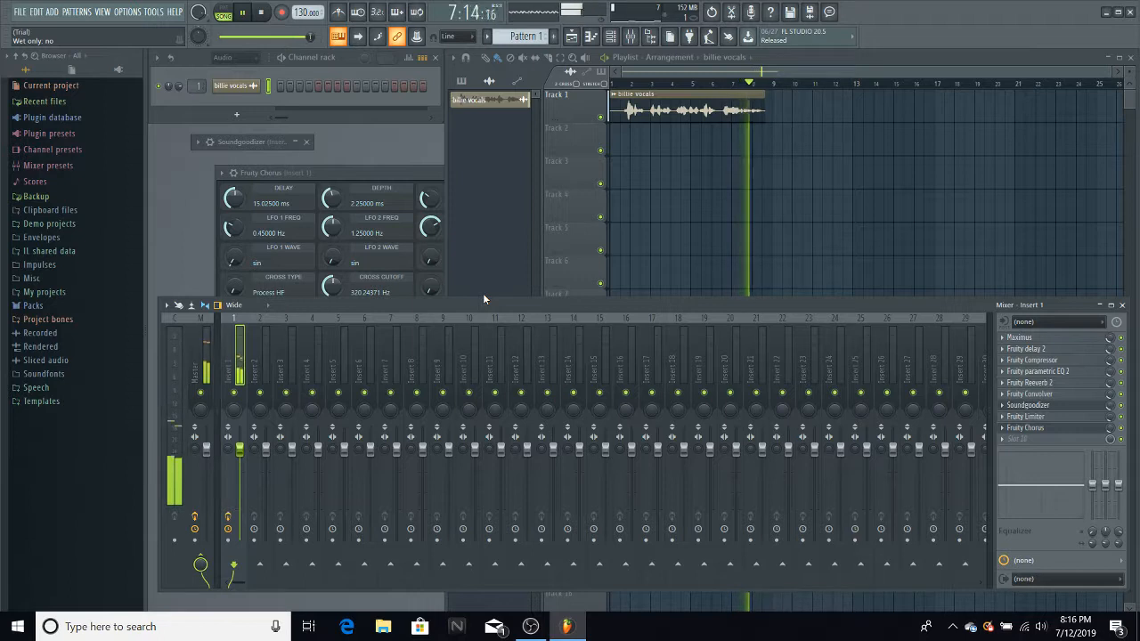
pyautogui.click(606, 60)
pyautogui.click(429, 302)
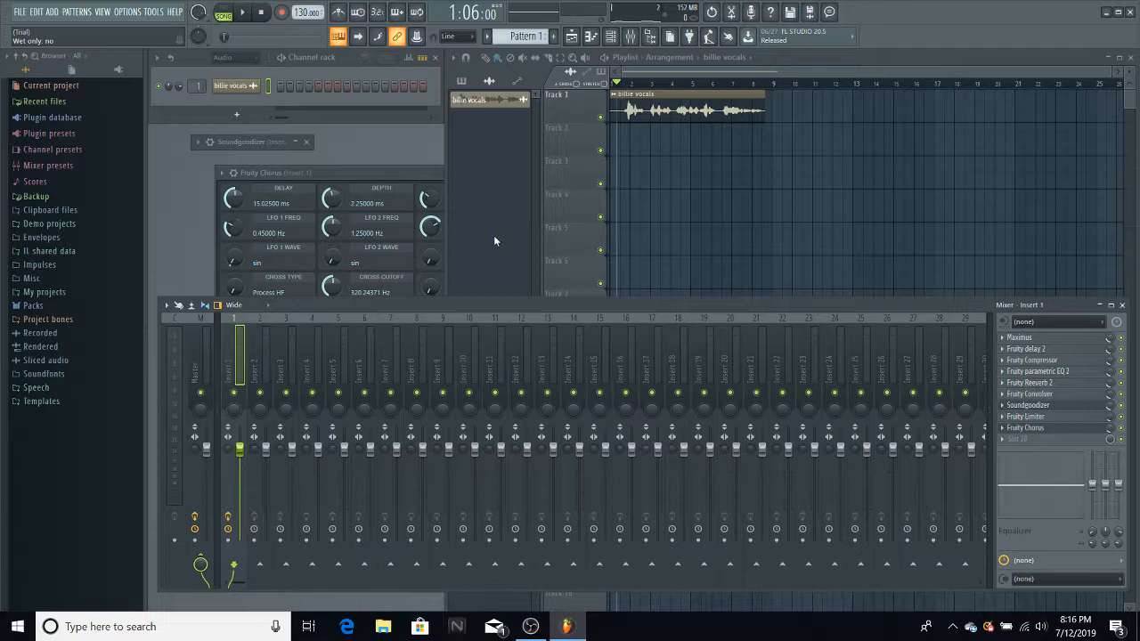
pyautogui.click(530, 626)
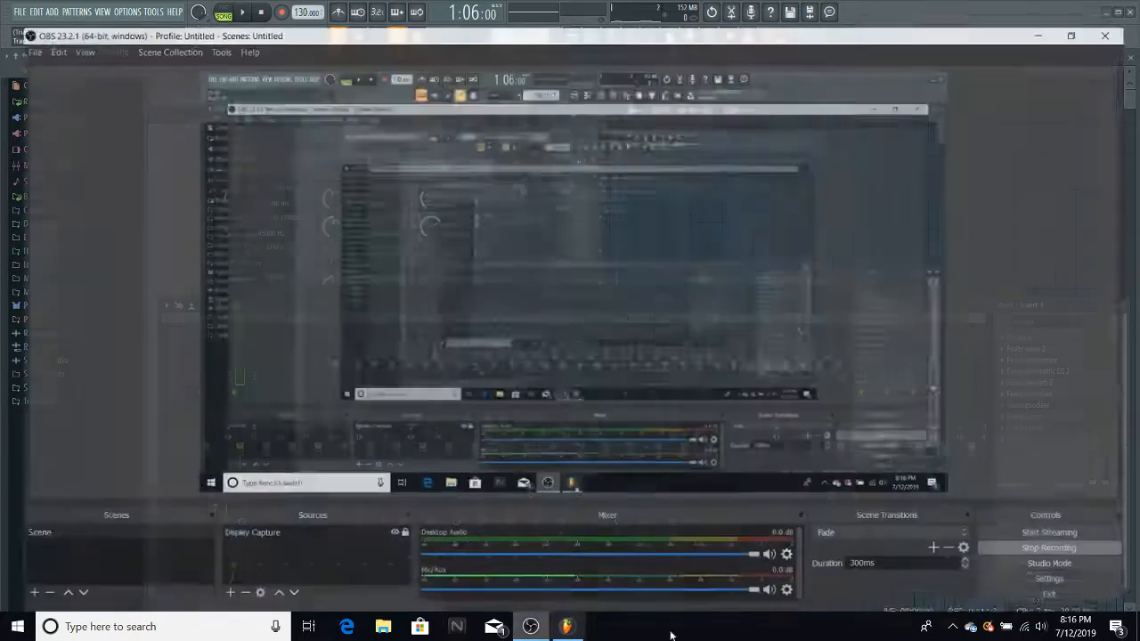